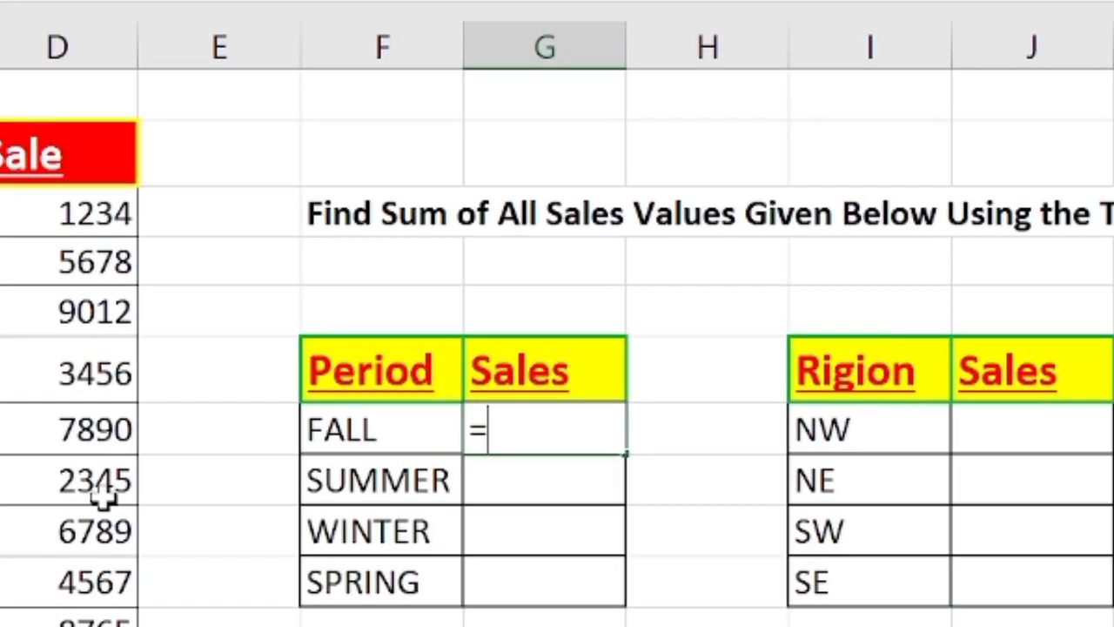
- Start a SUMIF formula in the FALL sales cell using the absolute period range $B$5:$B$20
{"action": "type", "text": "sum"}
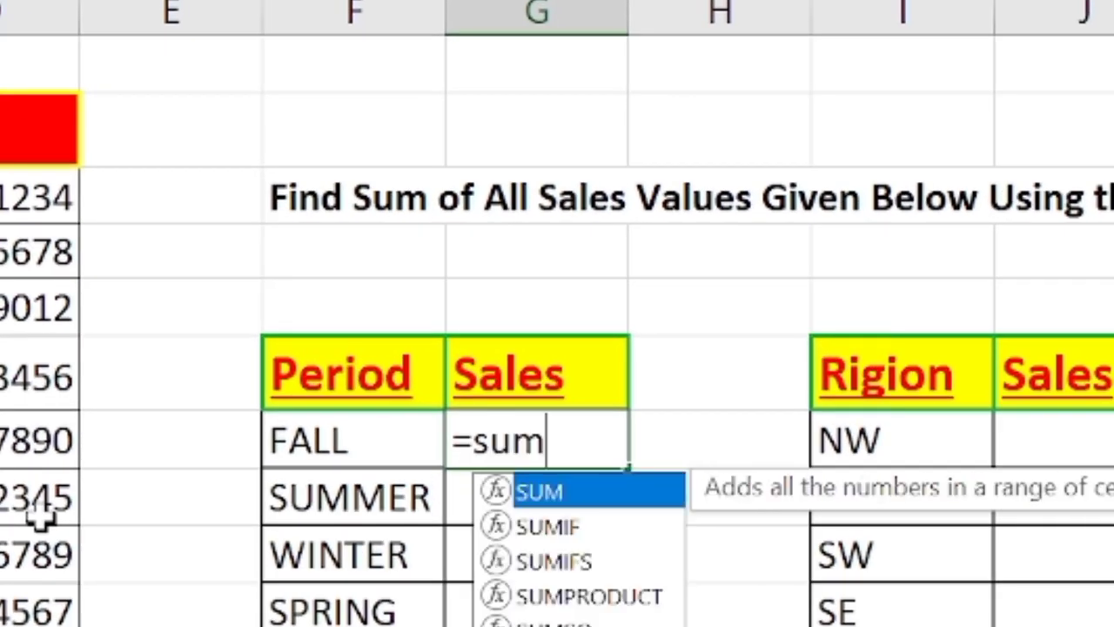
{"action": "type", "text": "if"}
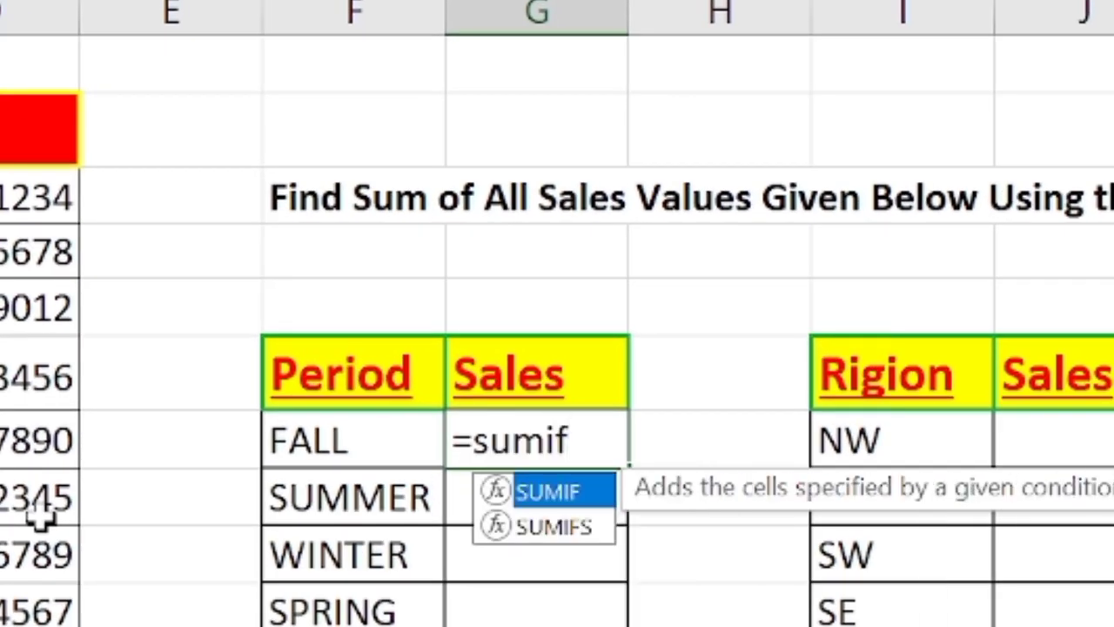
{"action": "type", "text": "("}
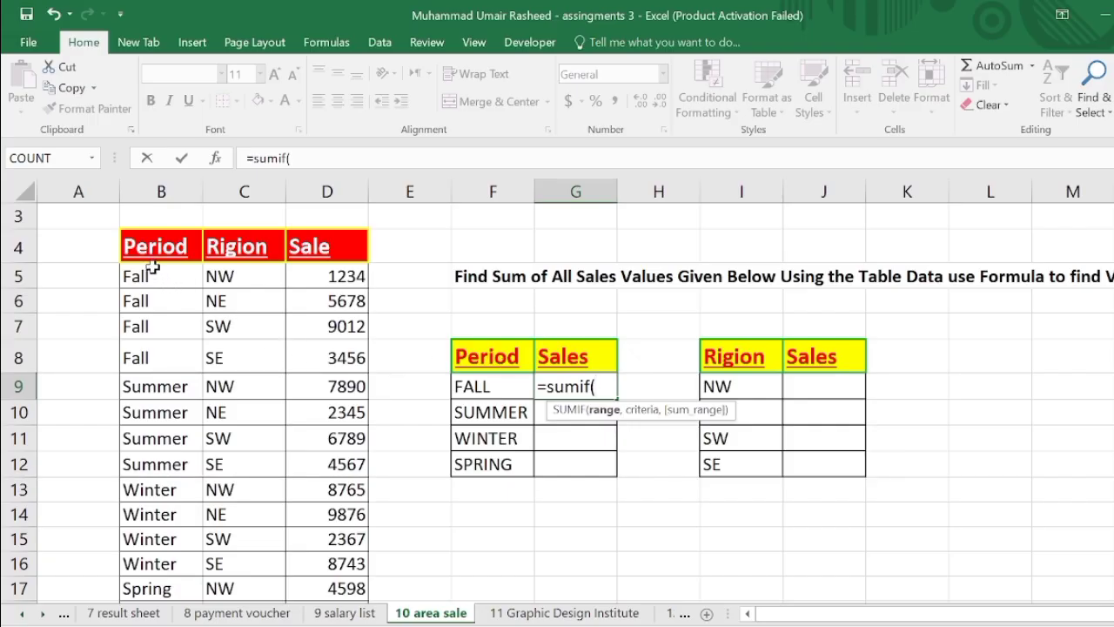
{"action": "left_click_drag", "start_coordinate": [152, 270], "coordinate": [157, 599]}
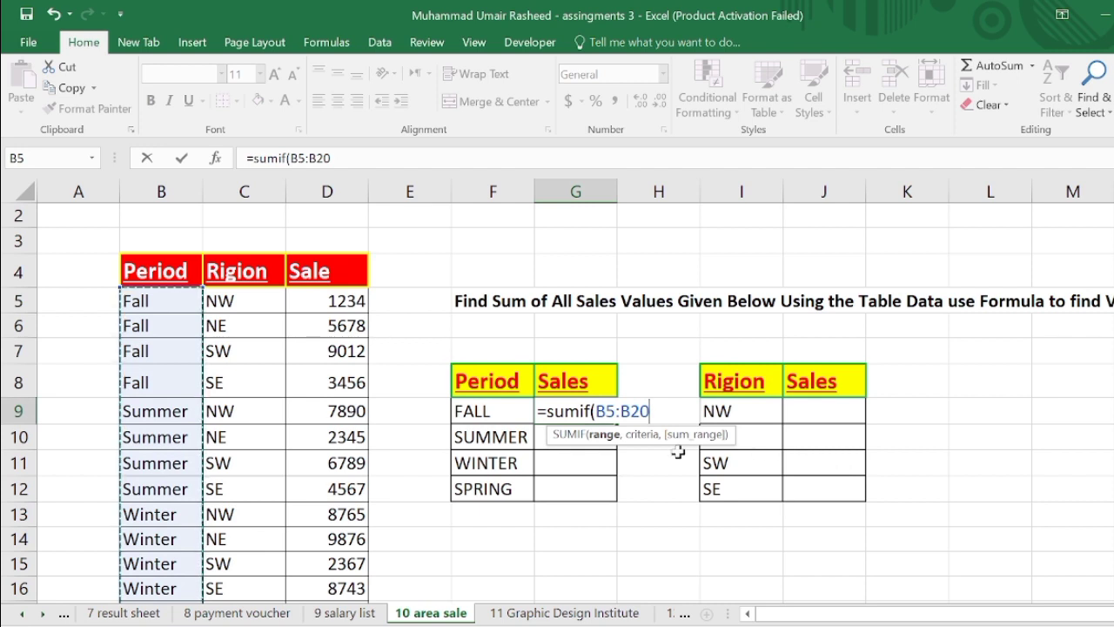
{"action": "key", "text": "F4"}
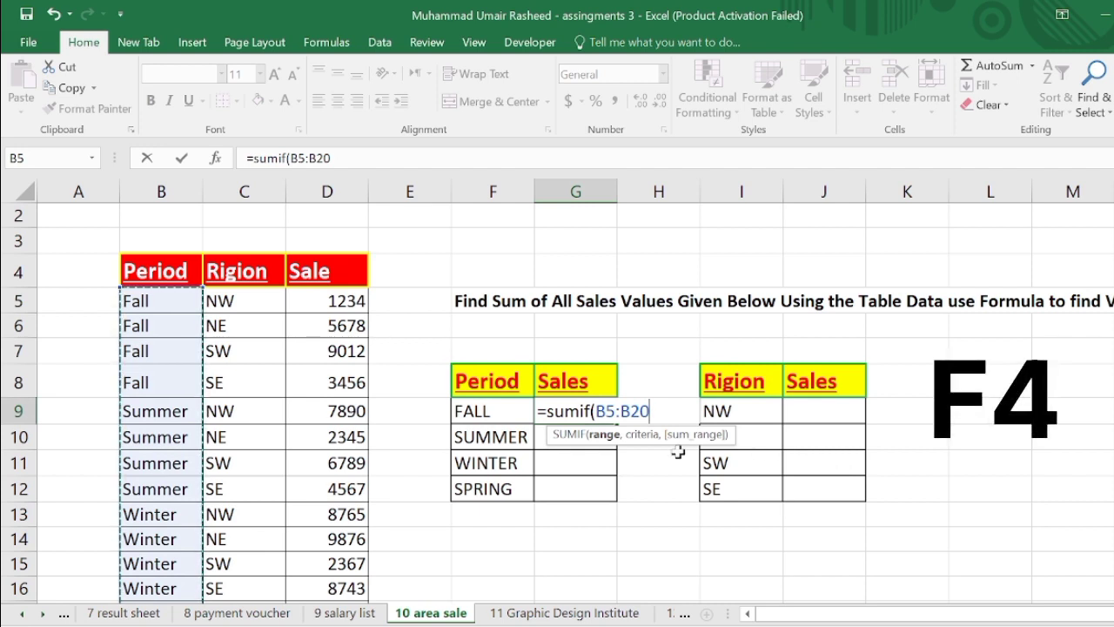
{"action": "key", "text": "F4"}
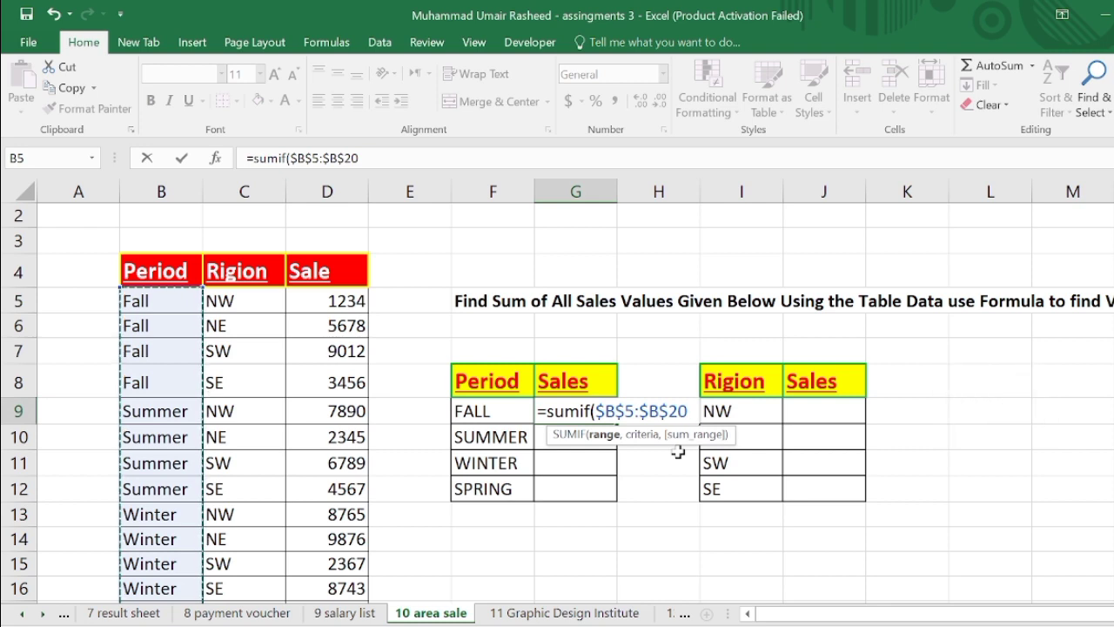
{"action": "type", "text": ","}
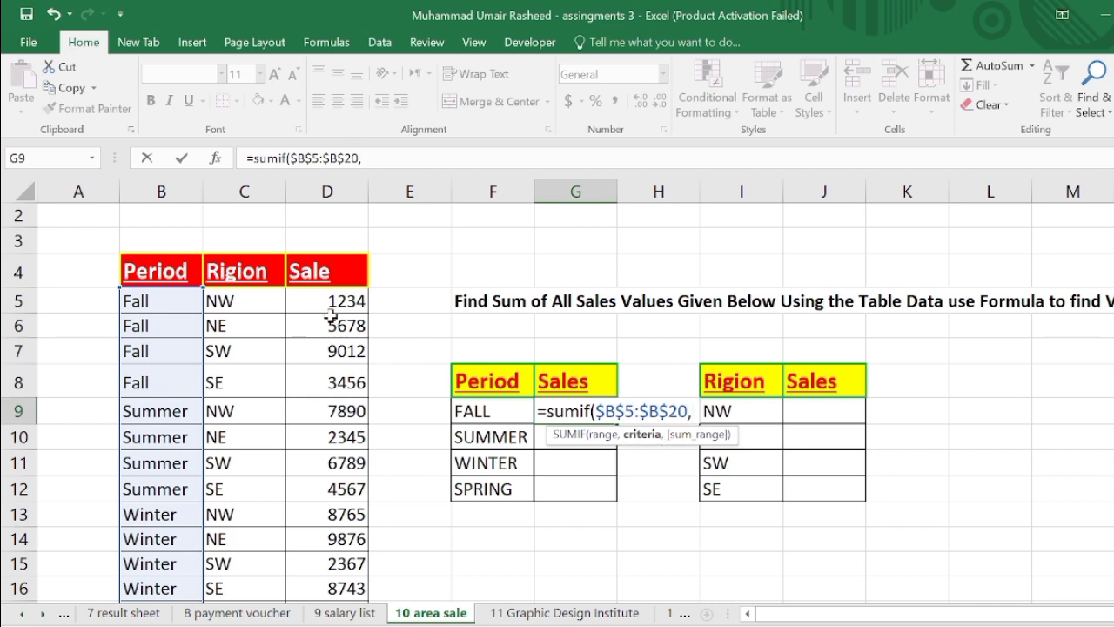
- Finish the FALL formula with criteria B5 and sum range D5:D20, and enter it
{"action": "left_click", "coordinate": [138, 299]}
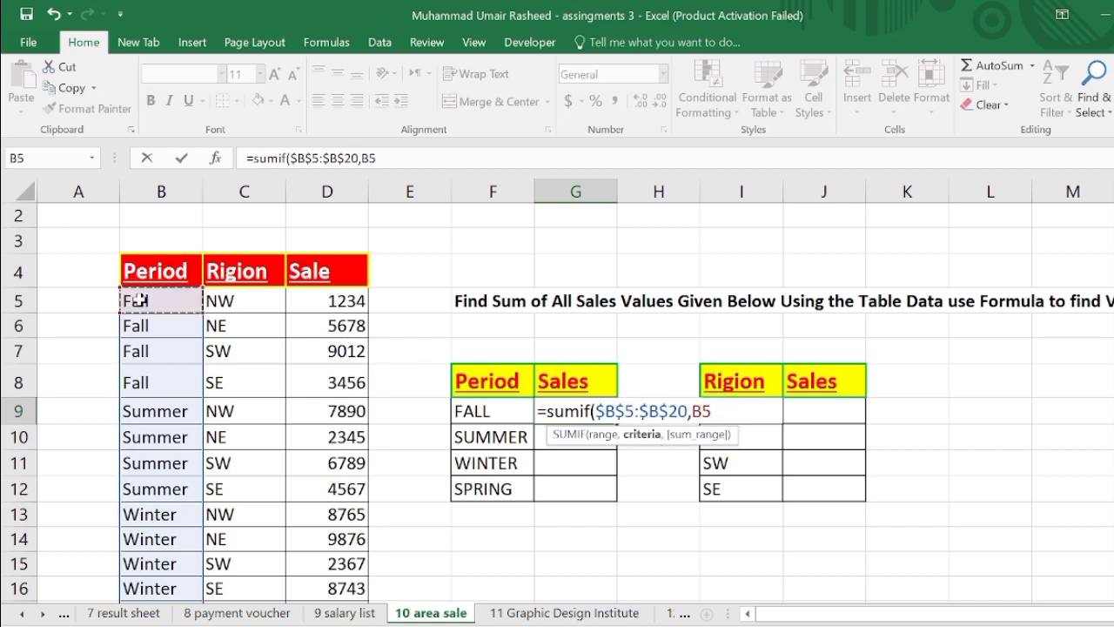
{"action": "type", "text": ","}
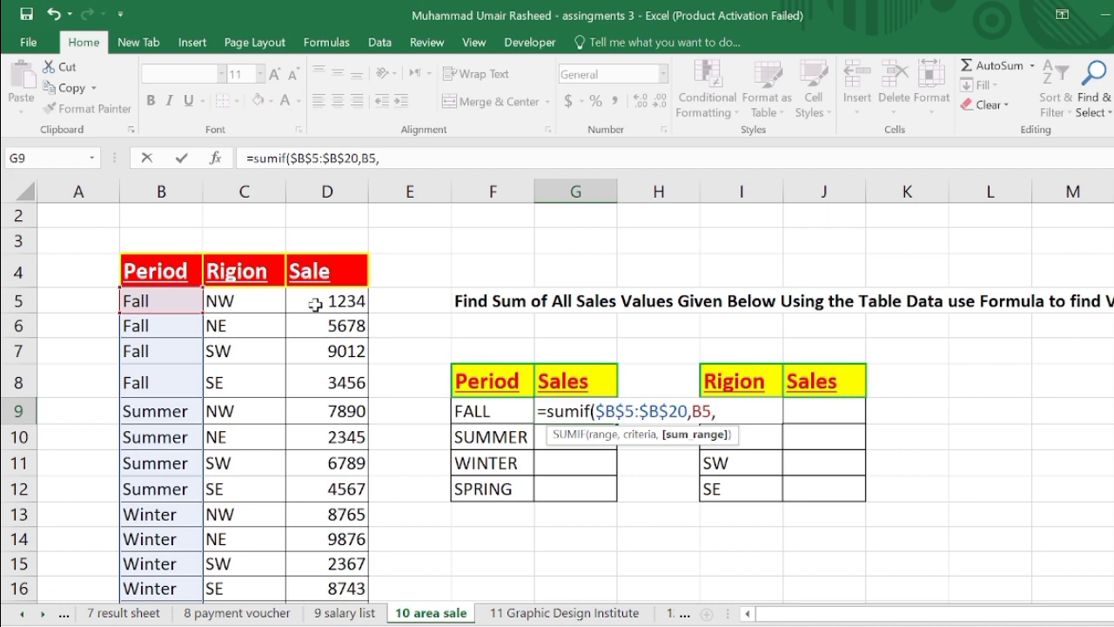
{"action": "left_click_drag", "start_coordinate": [315, 304], "coordinate": [331, 549]}
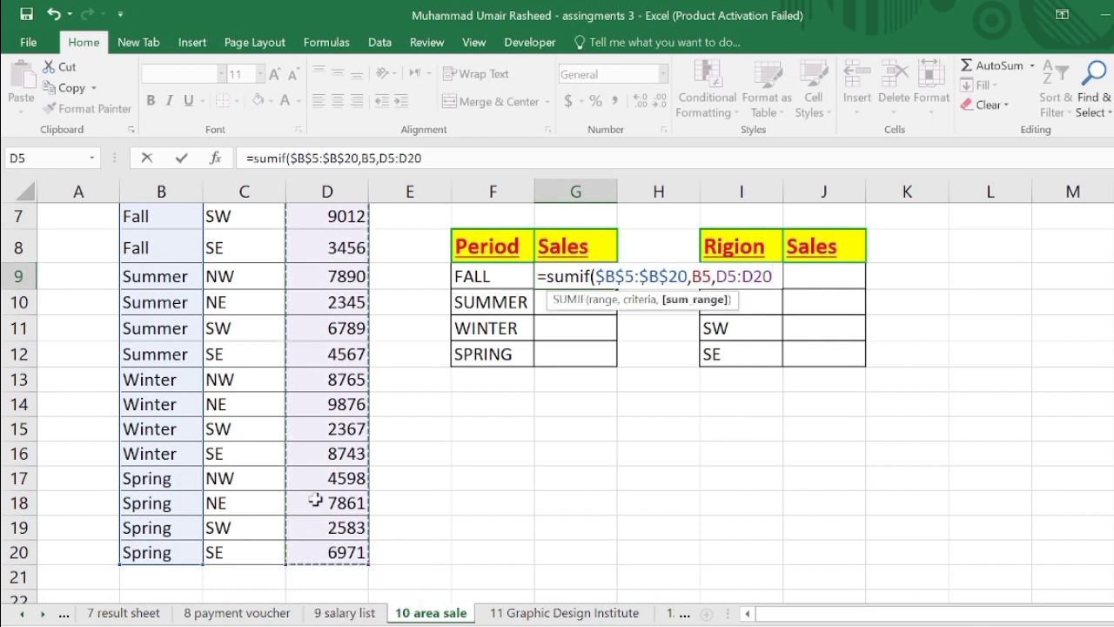
{"action": "type", "text": ")"}
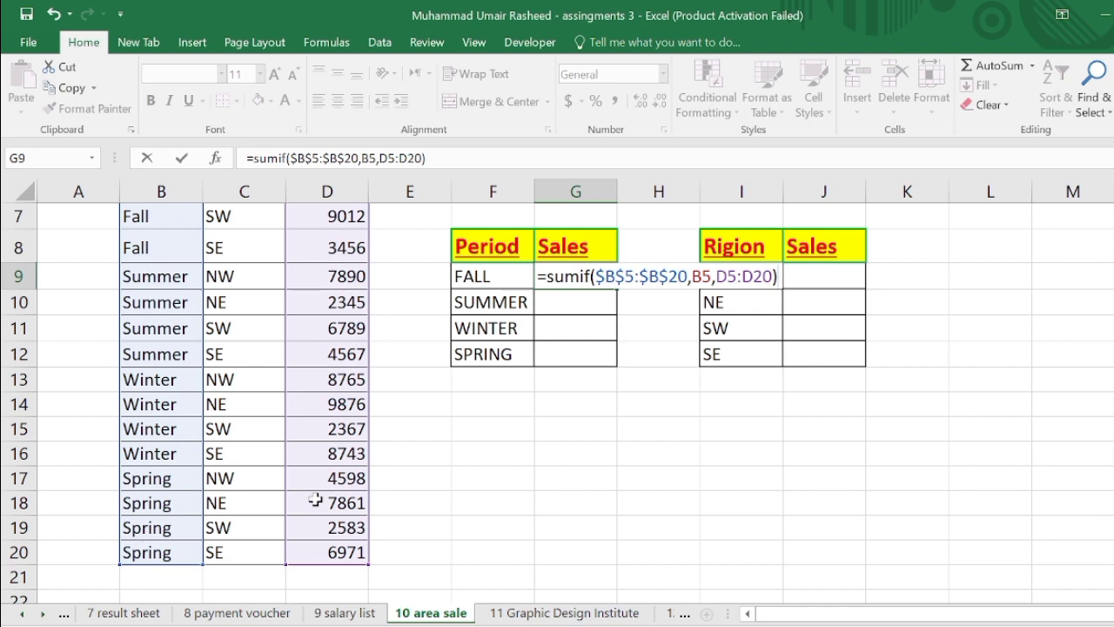
{"action": "key", "text": "Return"}
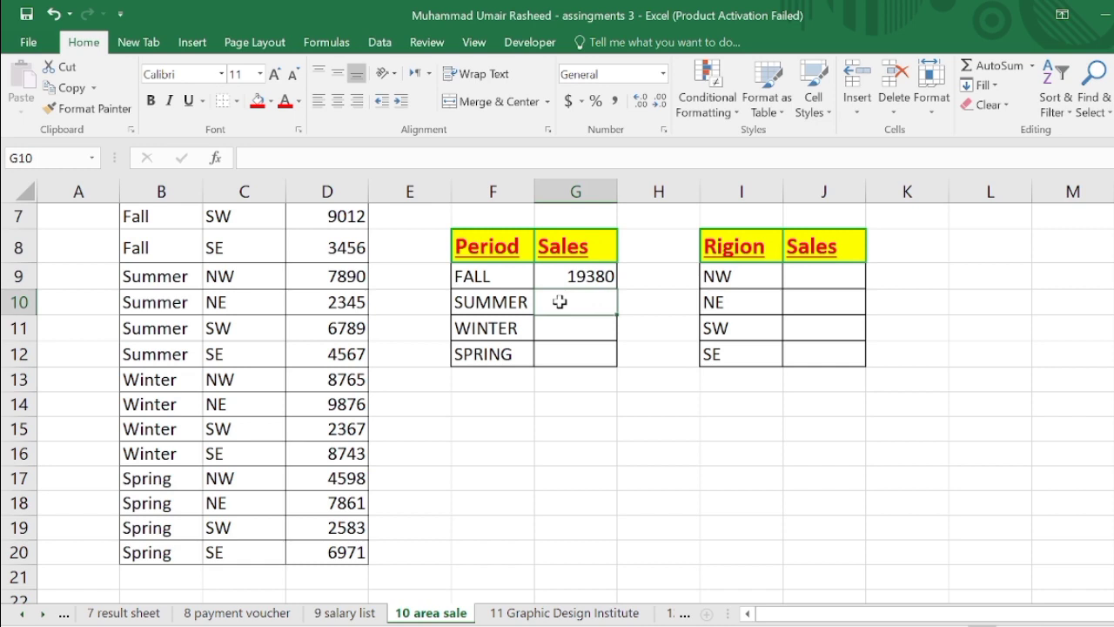
- Start a SUMIF formula in the SUMMER sales cell using the period range B5:$B$20
{"action": "type", "text": "="}
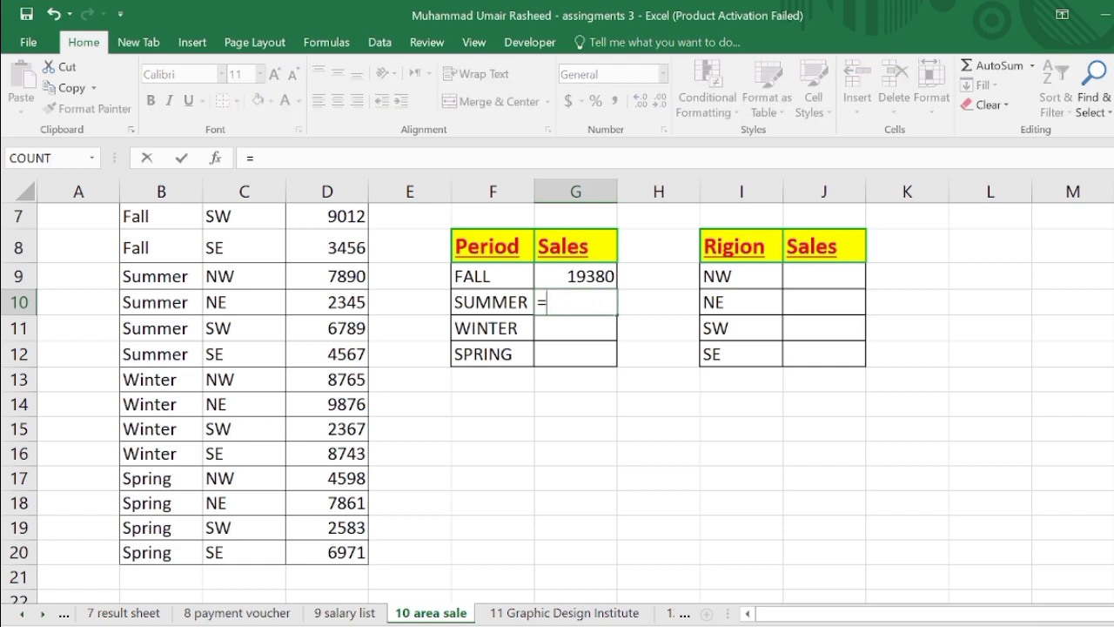
{"action": "type", "text": "su"}
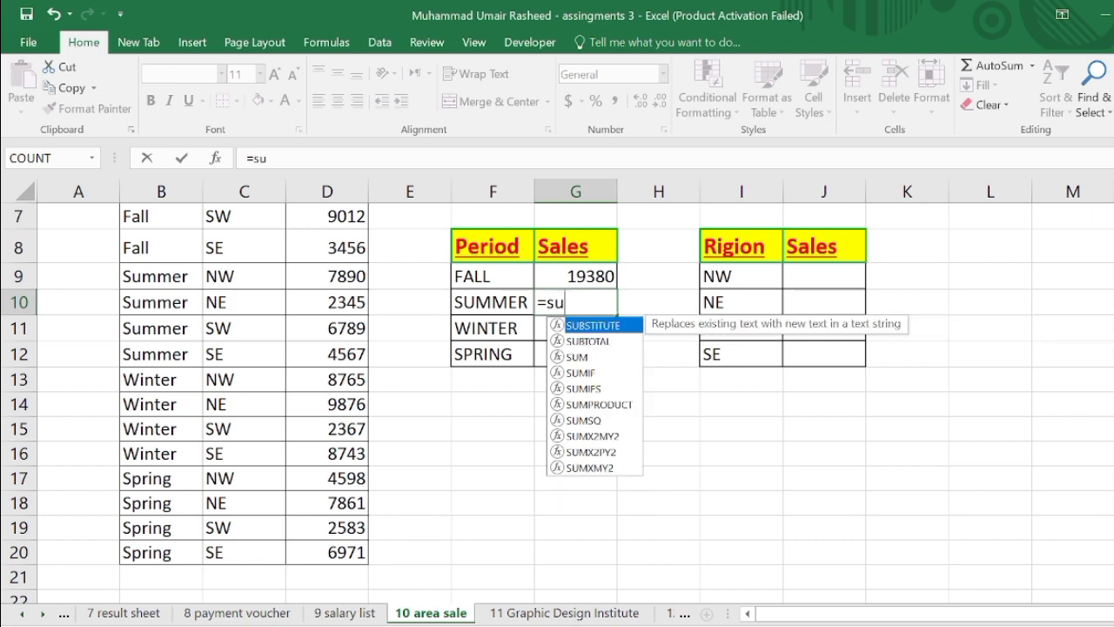
{"action": "type", "text": "mi"}
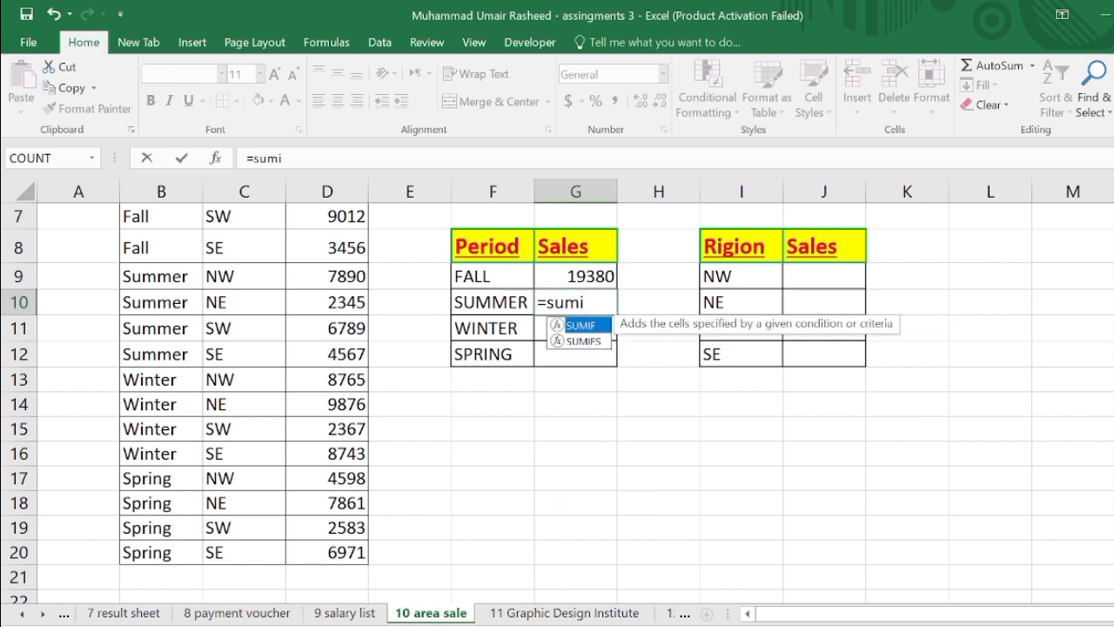
{"action": "type", "text": "f("}
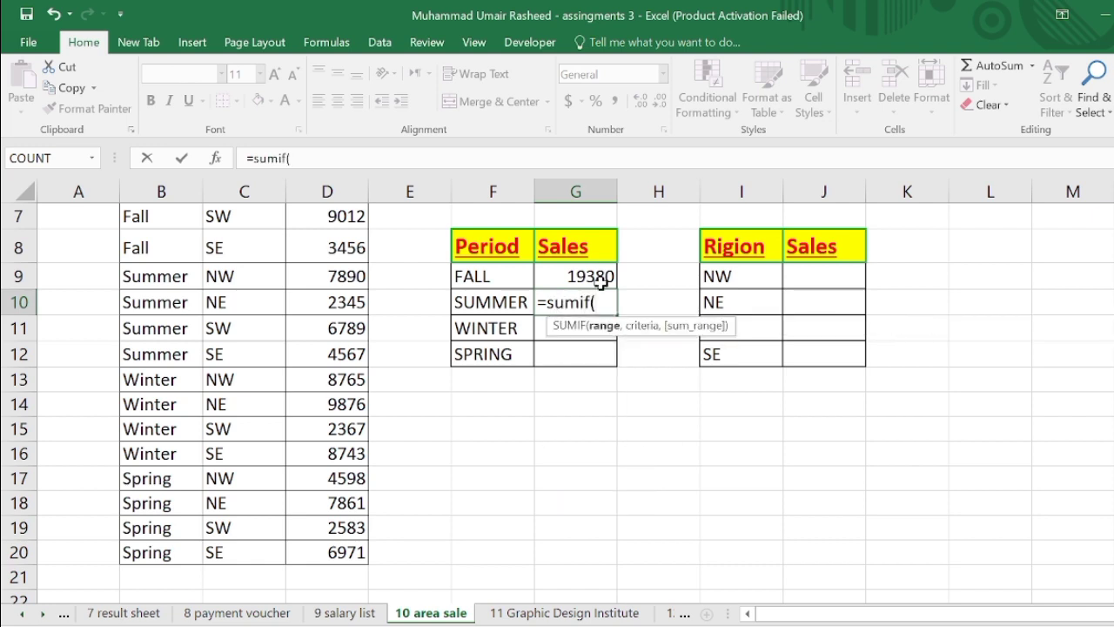
{"action": "scroll", "coordinate": [186, 279], "scroll_direction": "up", "scroll_amount": 1}
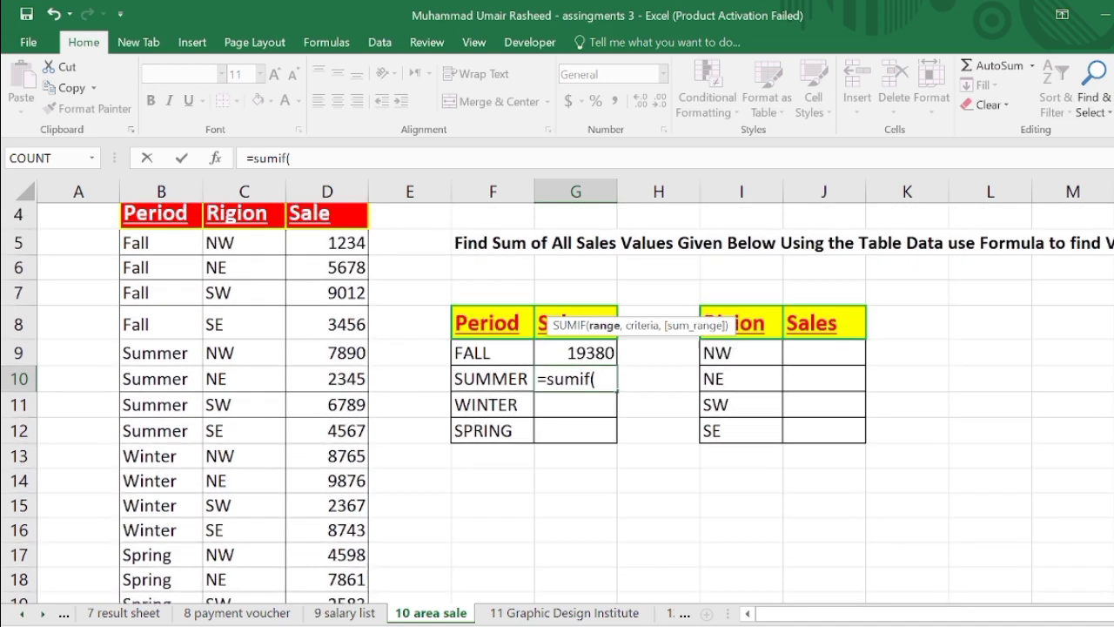
{"action": "left_click_drag", "start_coordinate": [163, 247], "coordinate": [137, 552]}
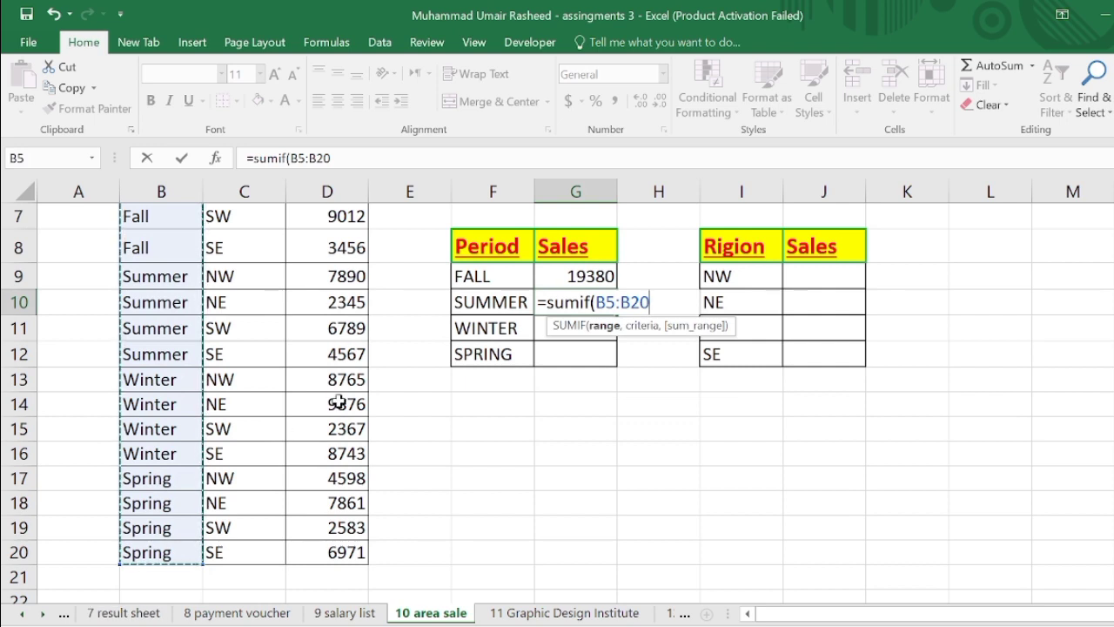
{"action": "type", "text": ","}
{"action": "key", "text": "BackSpace"}
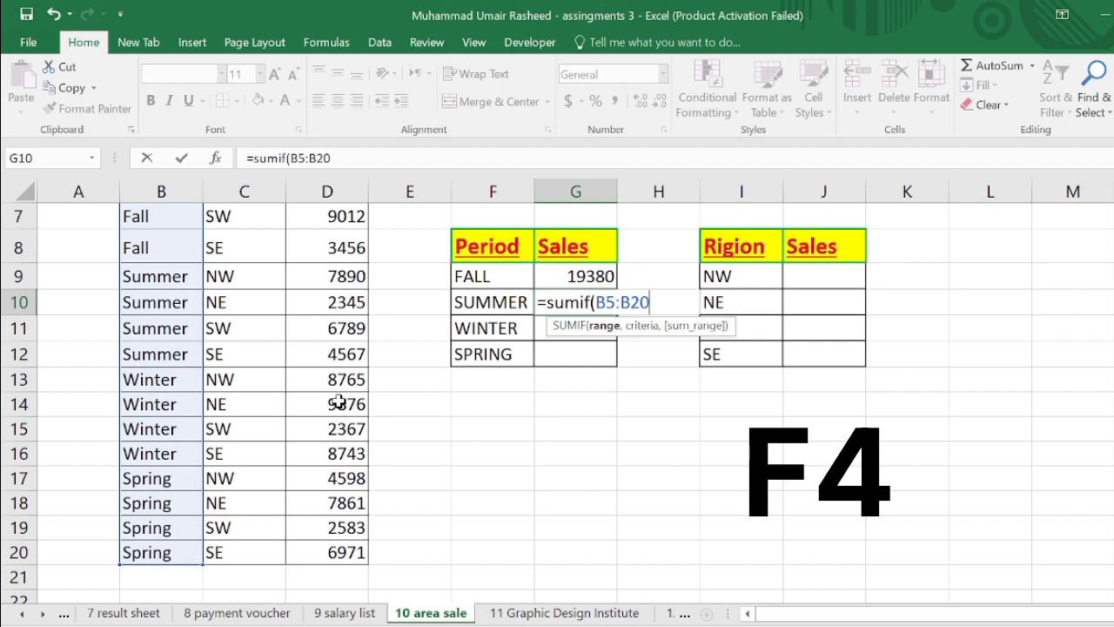
{"action": "key", "text": "F4"}
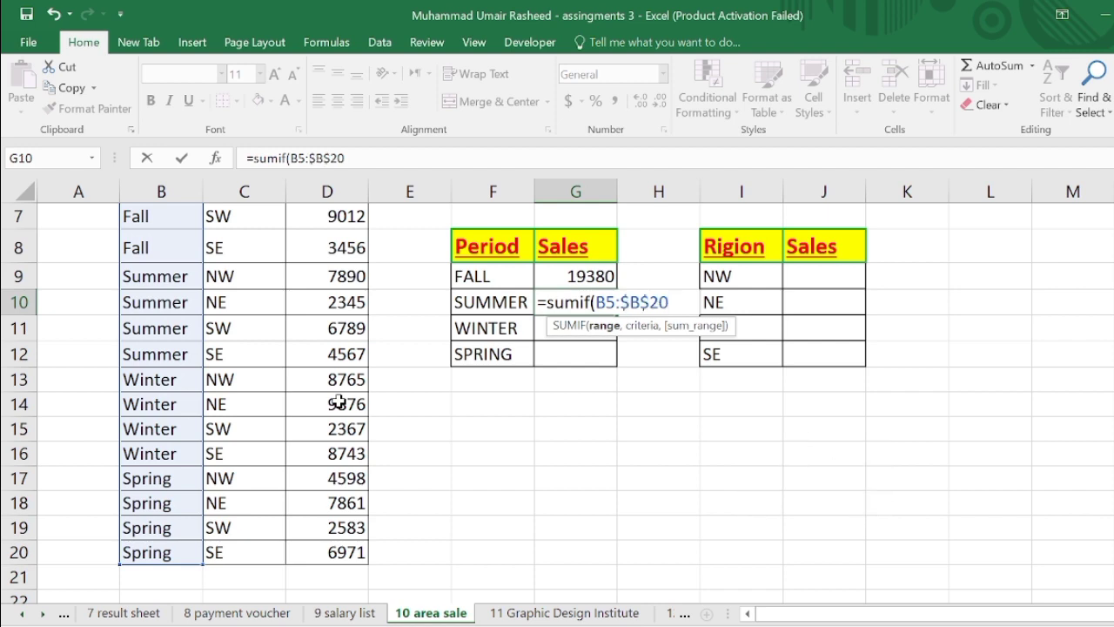
{"action": "type", "text": ","}
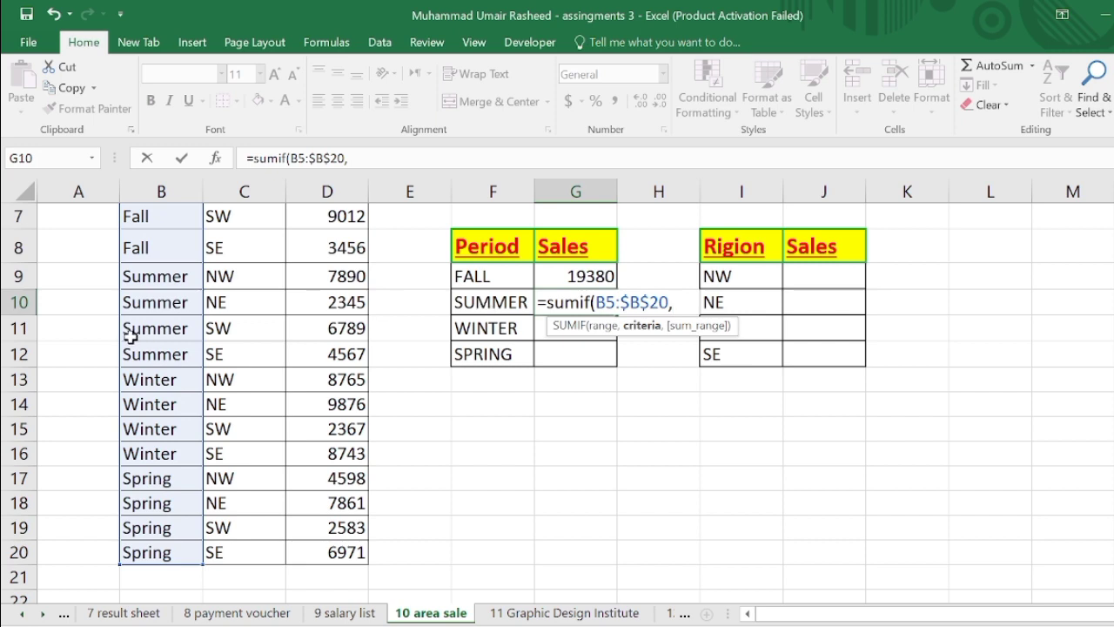
- Finish the SUMMER formula with criteria B9 and sum range D5:D20, and enter it
{"action": "left_click", "coordinate": [139, 279]}
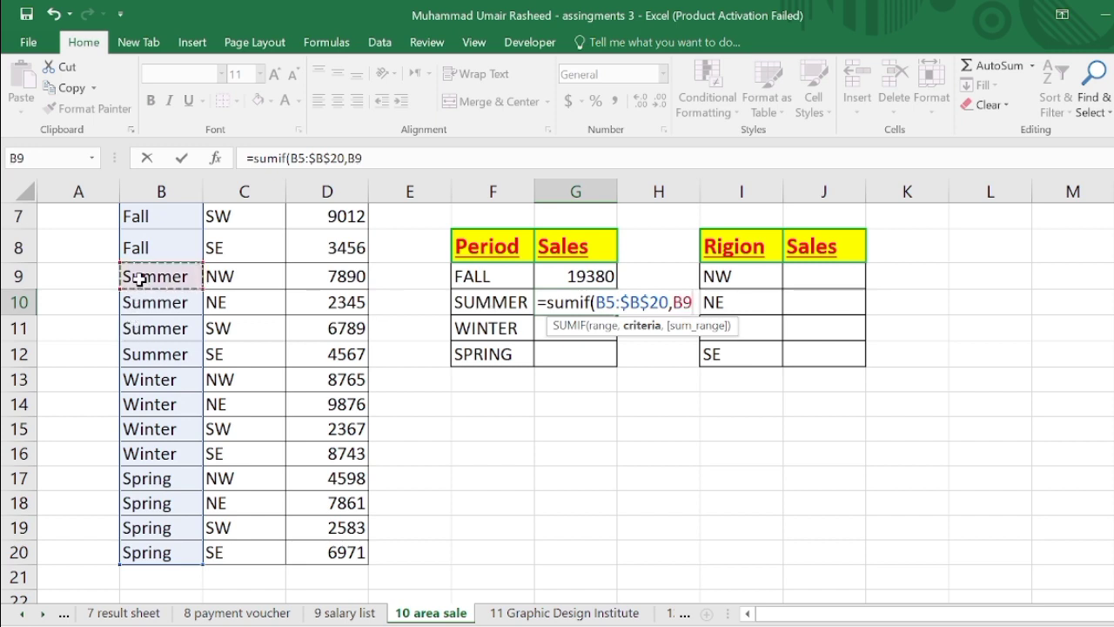
{"action": "type", "text": ","}
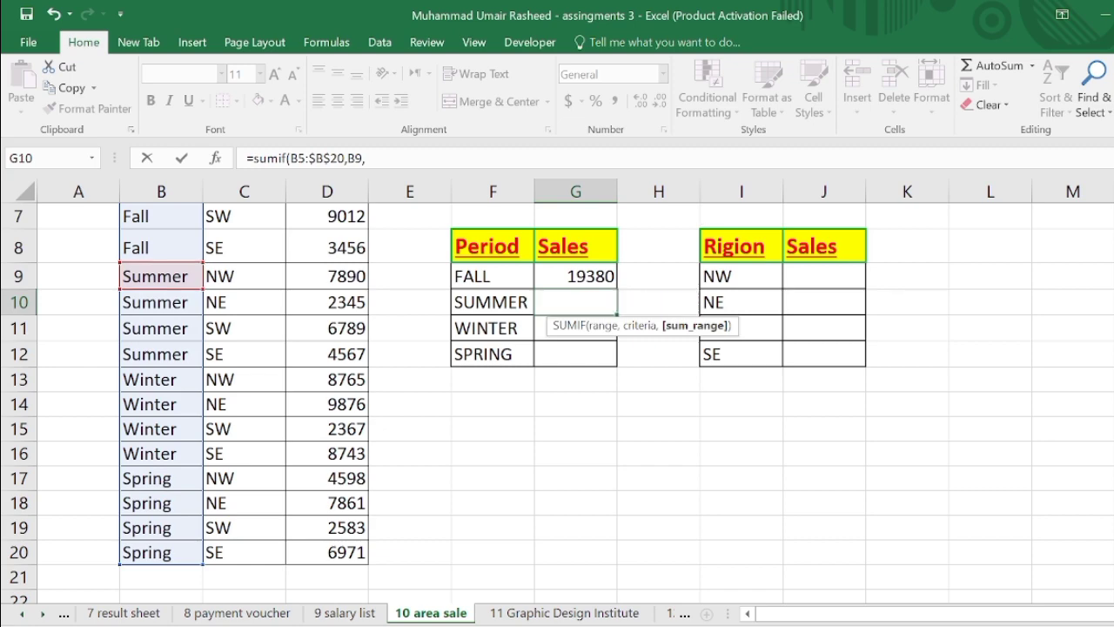
{"action": "scroll", "coordinate": [331, 409], "scroll_direction": "up", "scroll_amount": 2}
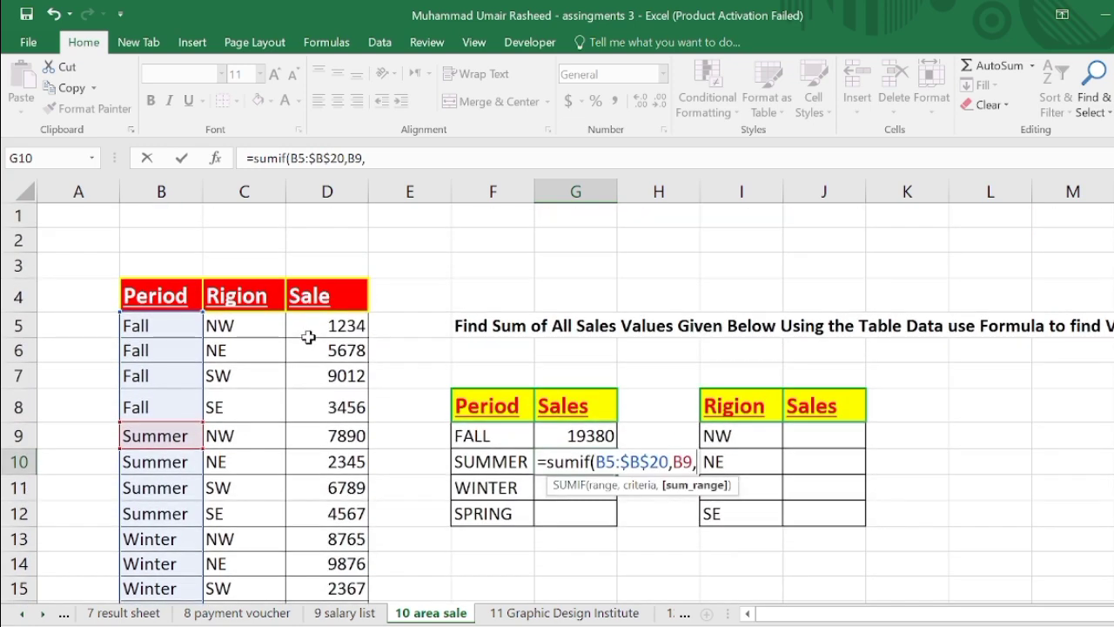
{"action": "left_click_drag", "start_coordinate": [310, 325], "coordinate": [320, 565]}
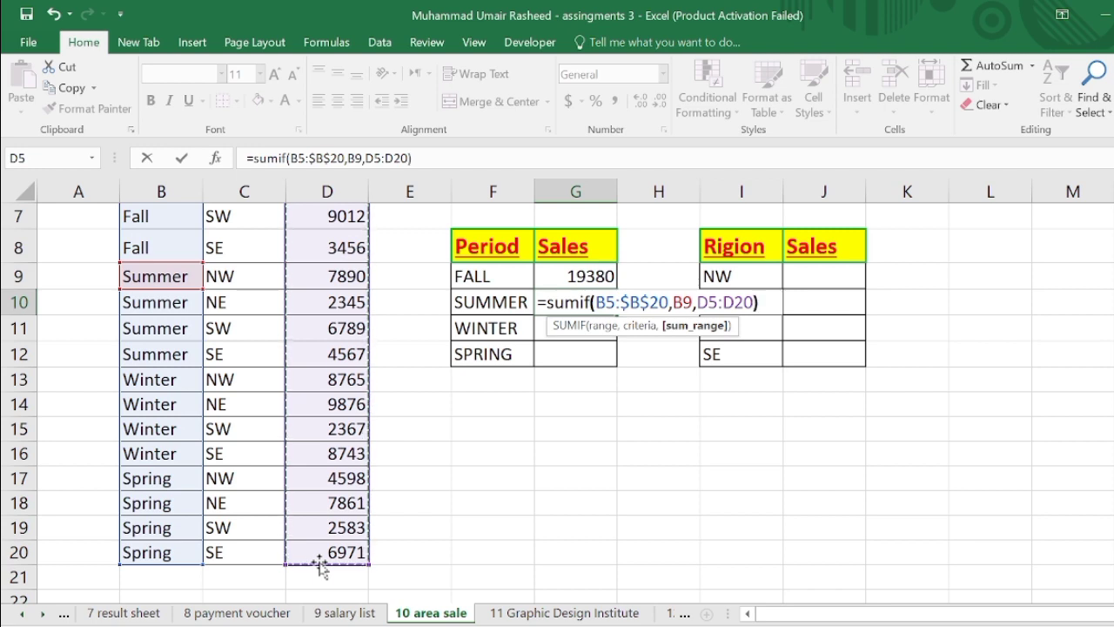
{"action": "key", "text": "Return"}
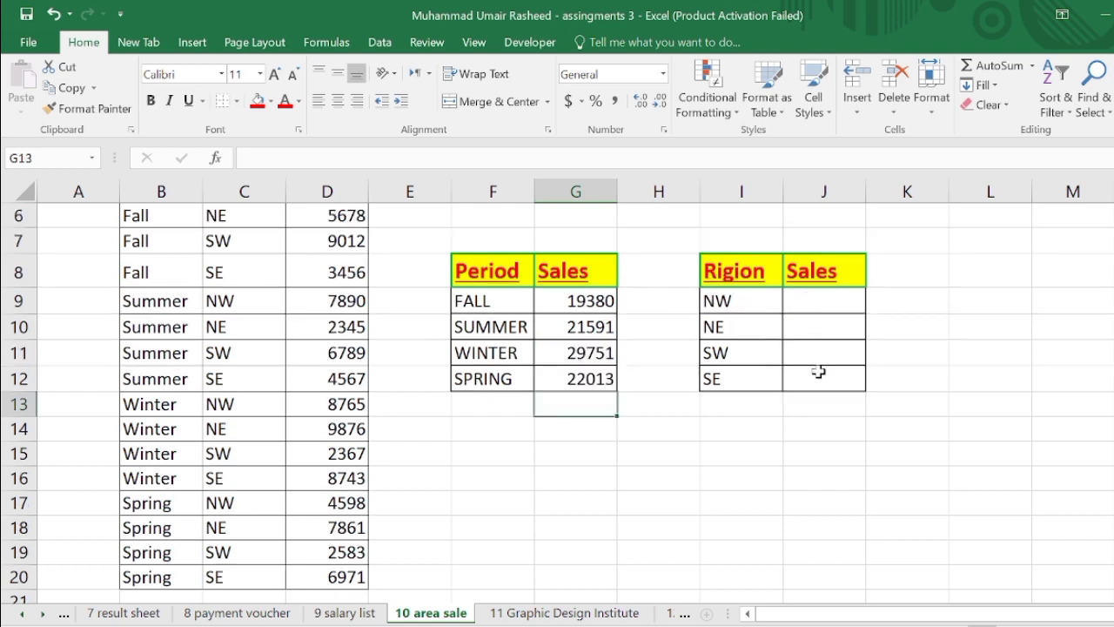
- Start a SUMIF formula in the NW sales cell using the absolute region range $C$5:$C$20
{"action": "left_click", "coordinate": [811, 301]}
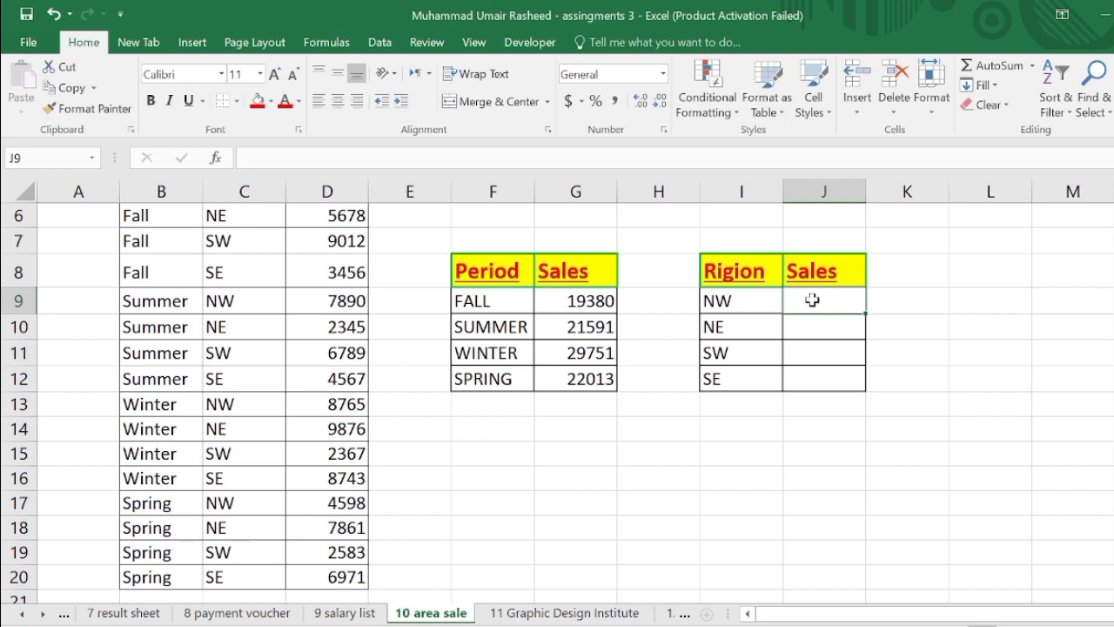
{"action": "type", "text": "=s"}
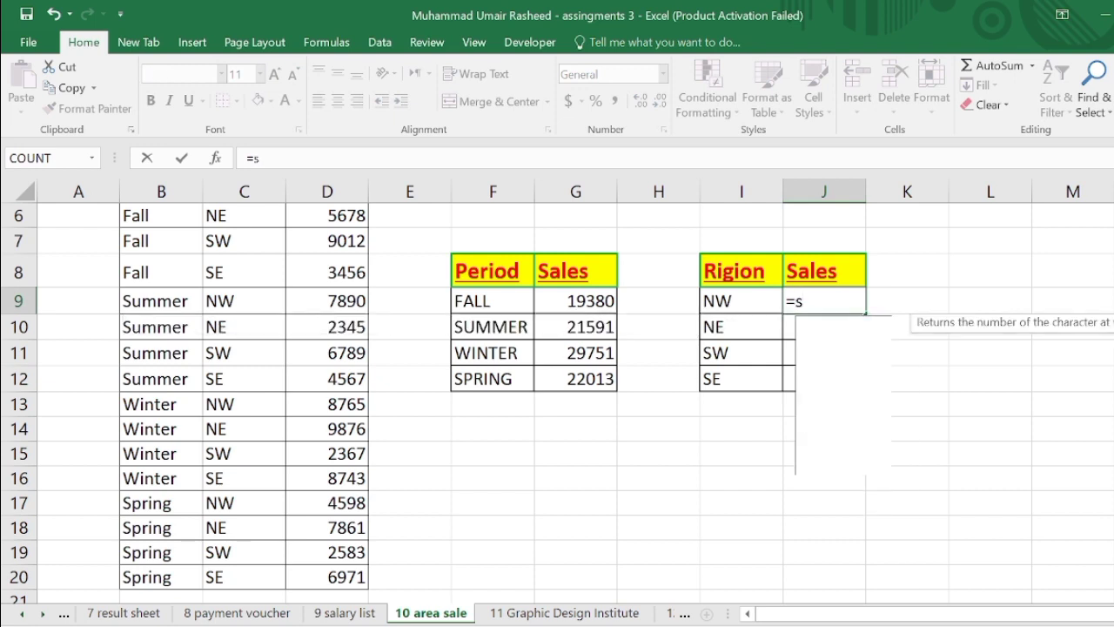
{"action": "type", "text": "umi"}
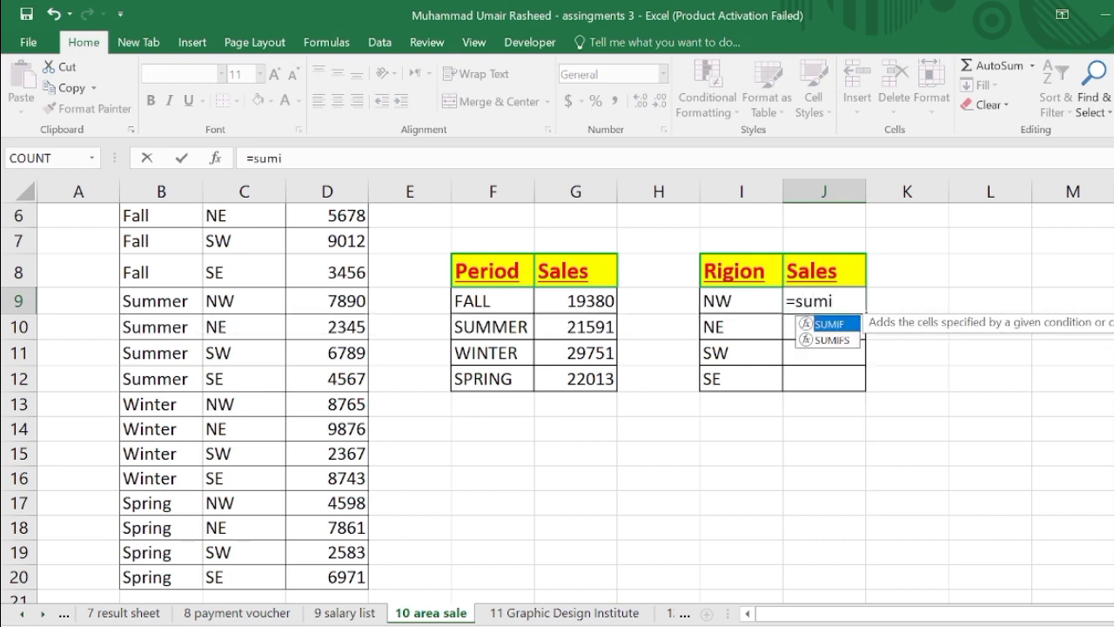
{"action": "type", "text": "f("}
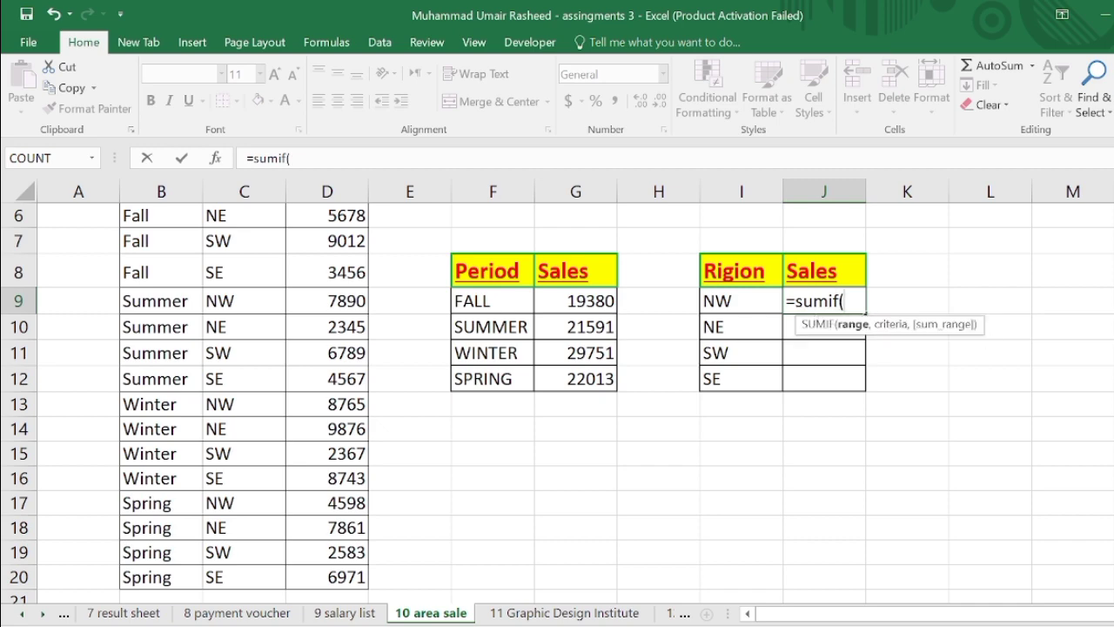
{"action": "scroll", "coordinate": [557, 400], "scroll_direction": "up", "scroll_amount": 1}
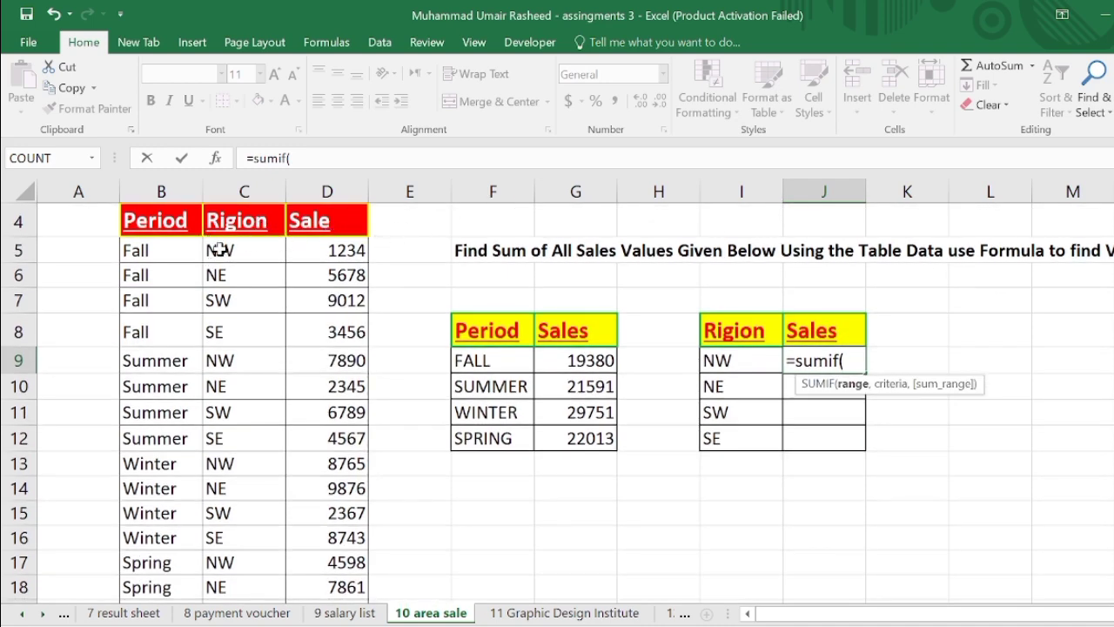
{"action": "left_click_drag", "start_coordinate": [220, 250], "coordinate": [220, 564]}
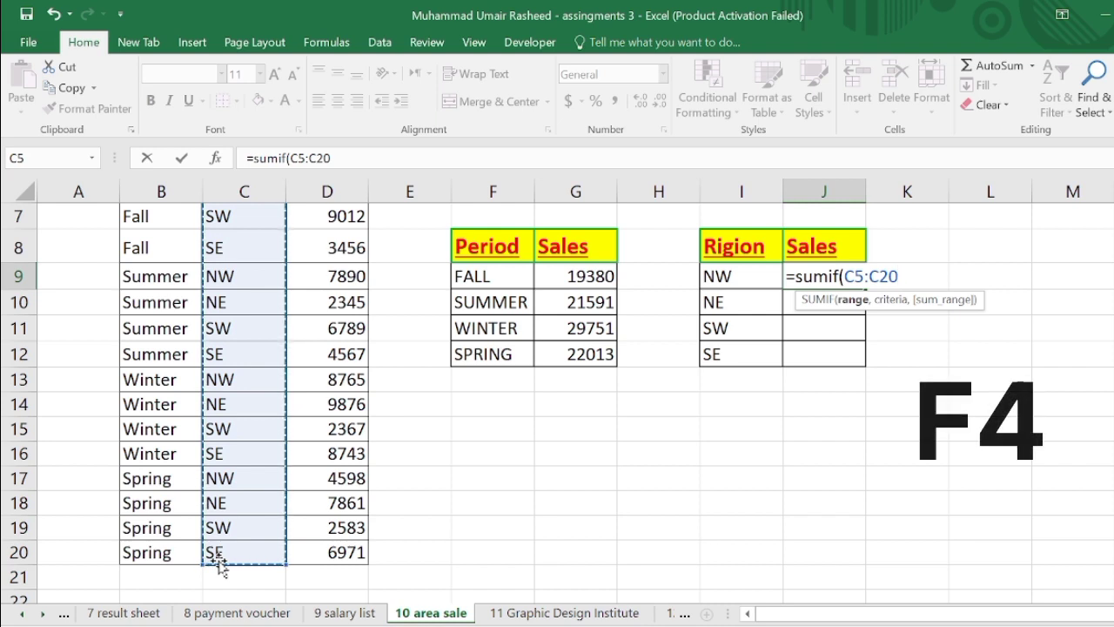
{"action": "key", "text": "F4"}
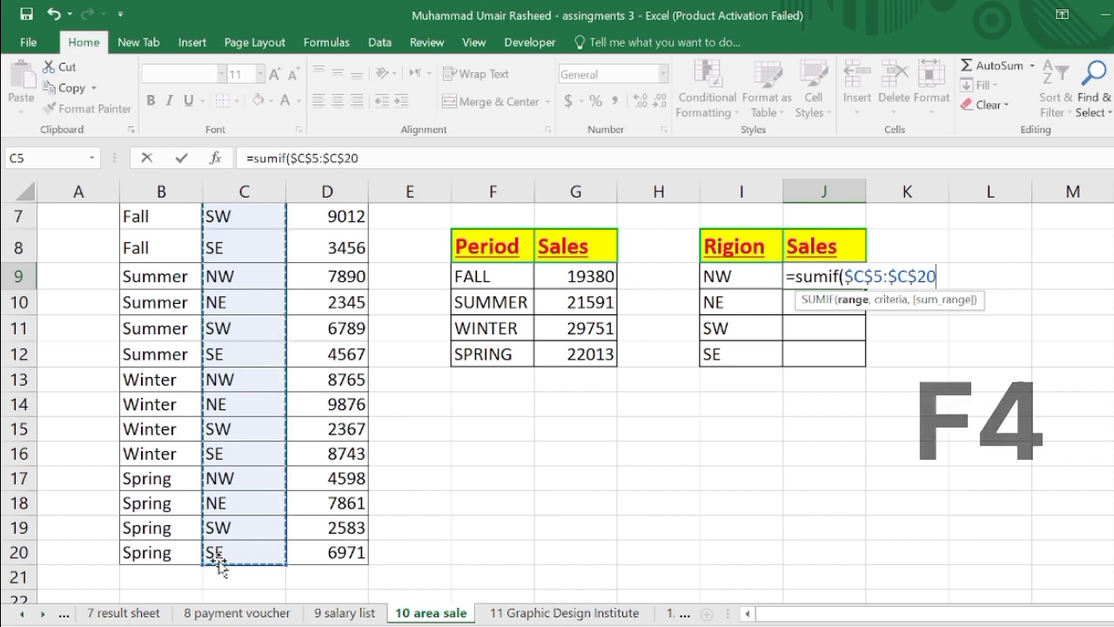
- Finish the NW formula with criteria C5 and sum range D5:D20, and enter it
{"action": "type", "text": ","}
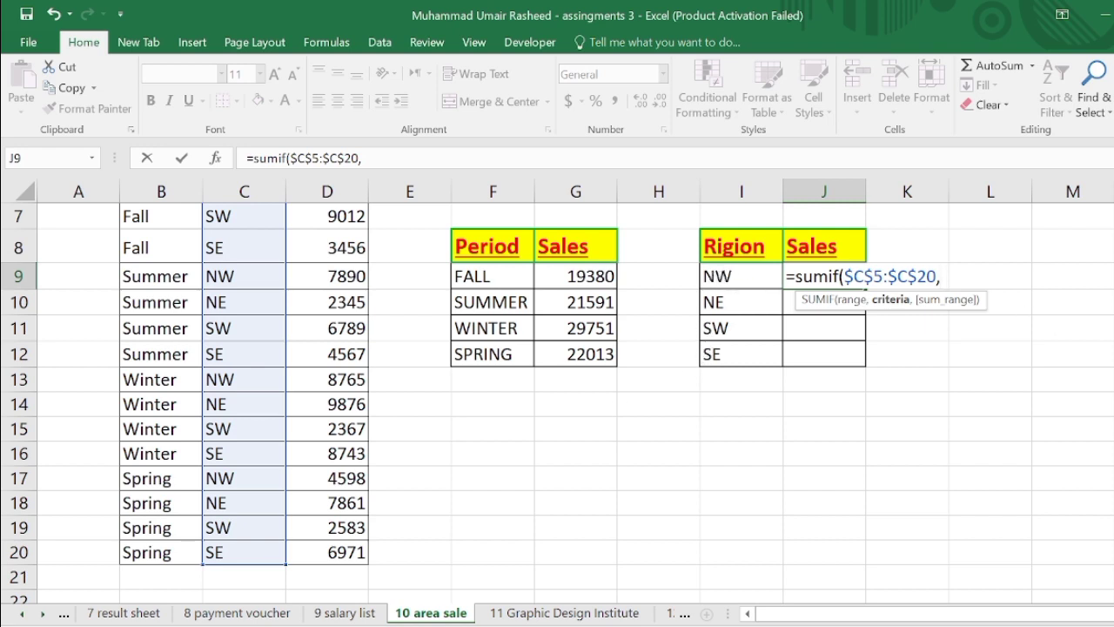
{"action": "scroll", "coordinate": [233, 328], "scroll_direction": "up", "scroll_amount": 2}
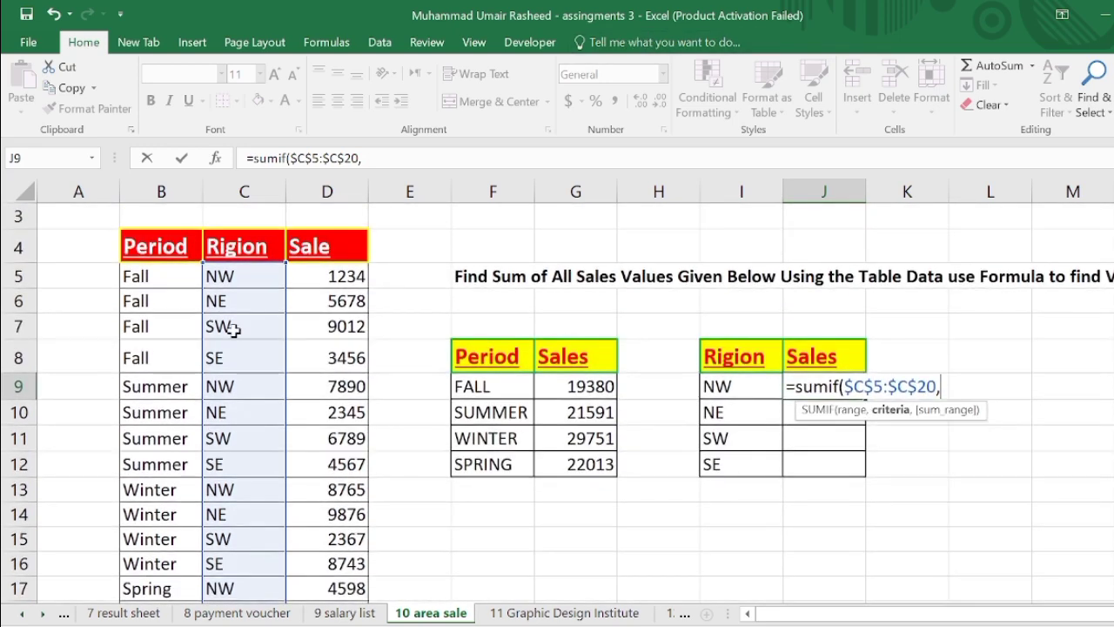
{"action": "left_click", "coordinate": [229, 285]}
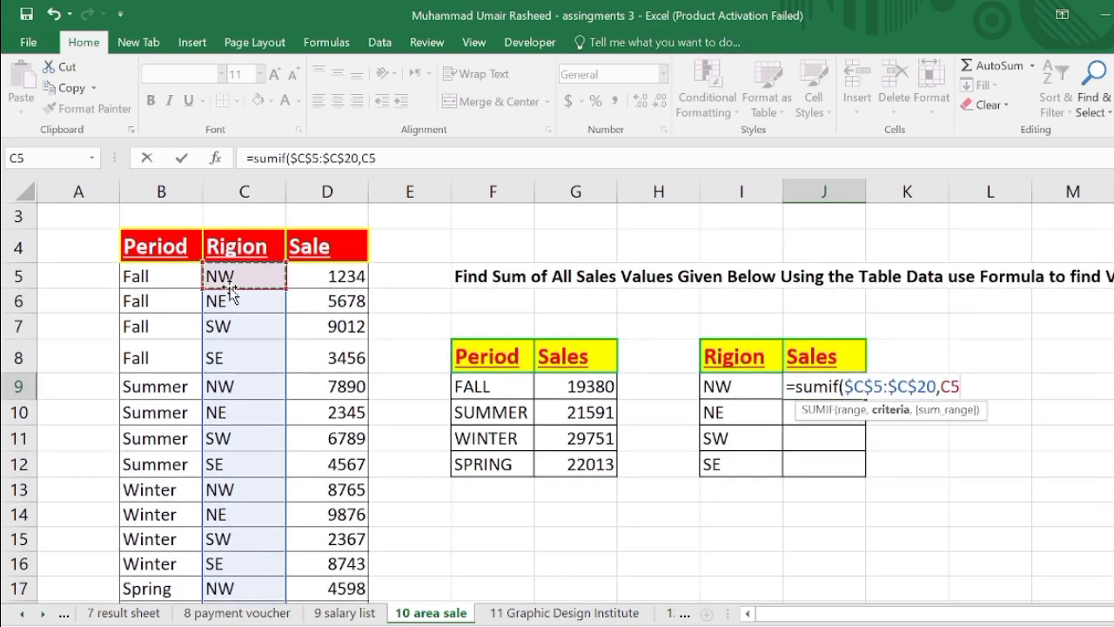
{"action": "type", "text": ","}
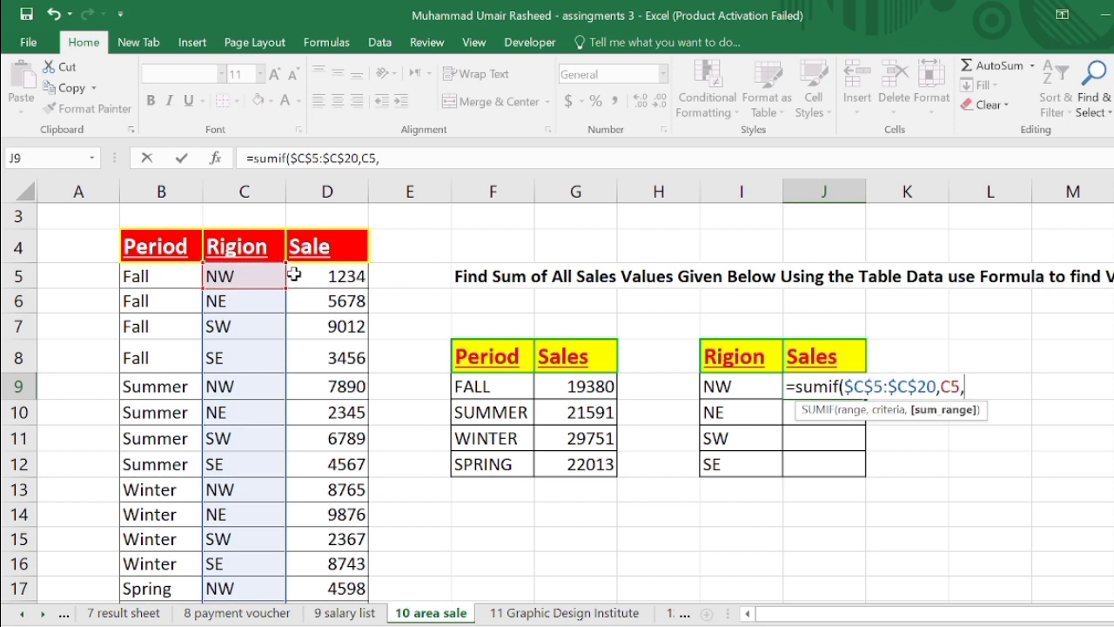
{"action": "left_click_drag", "start_coordinate": [308, 279], "coordinate": [316, 554]}
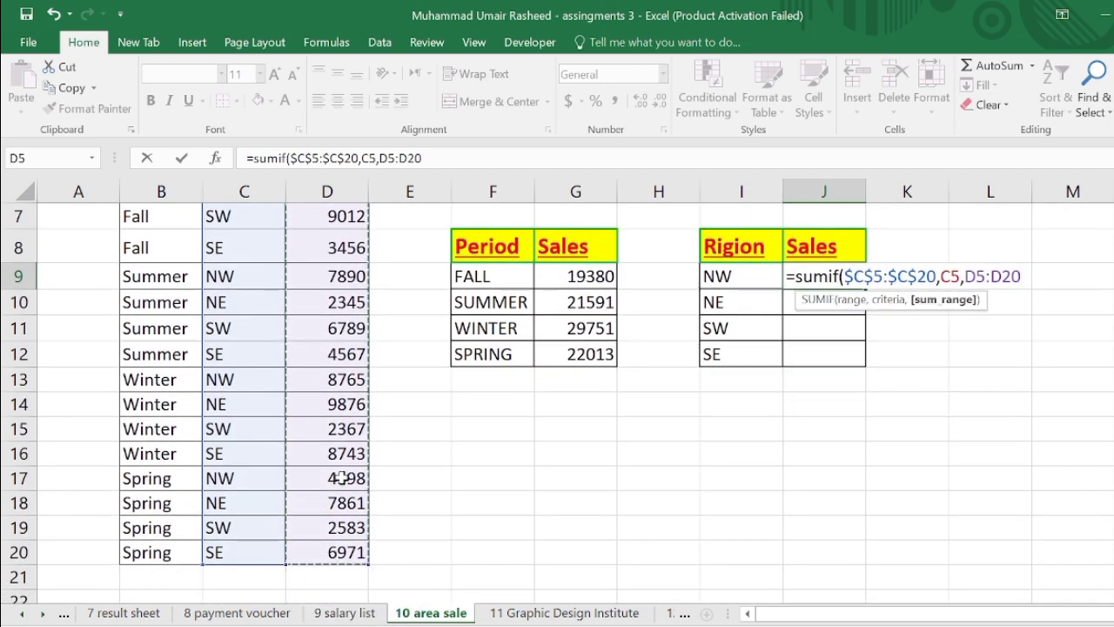
{"action": "type", "text": ")"}
{"action": "key", "text": "Return"}
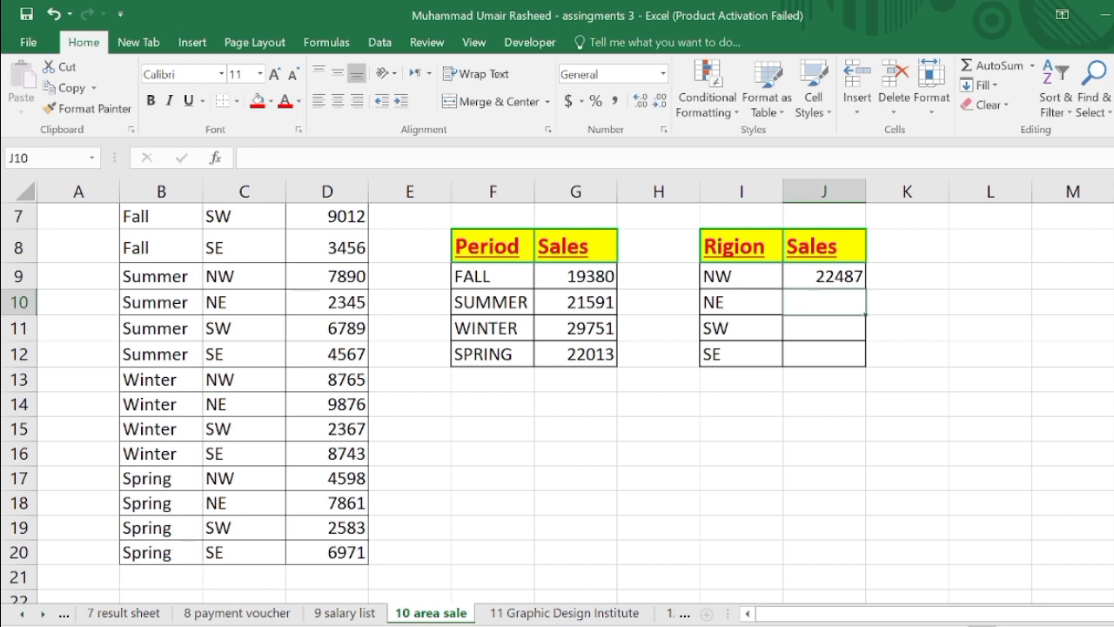
- Start a SUMIF formula in the NE sales cell using the absolute region range $C$5:$C$20
{"action": "scroll", "coordinate": [897, 320], "scroll_direction": "up", "scroll_amount": 1}
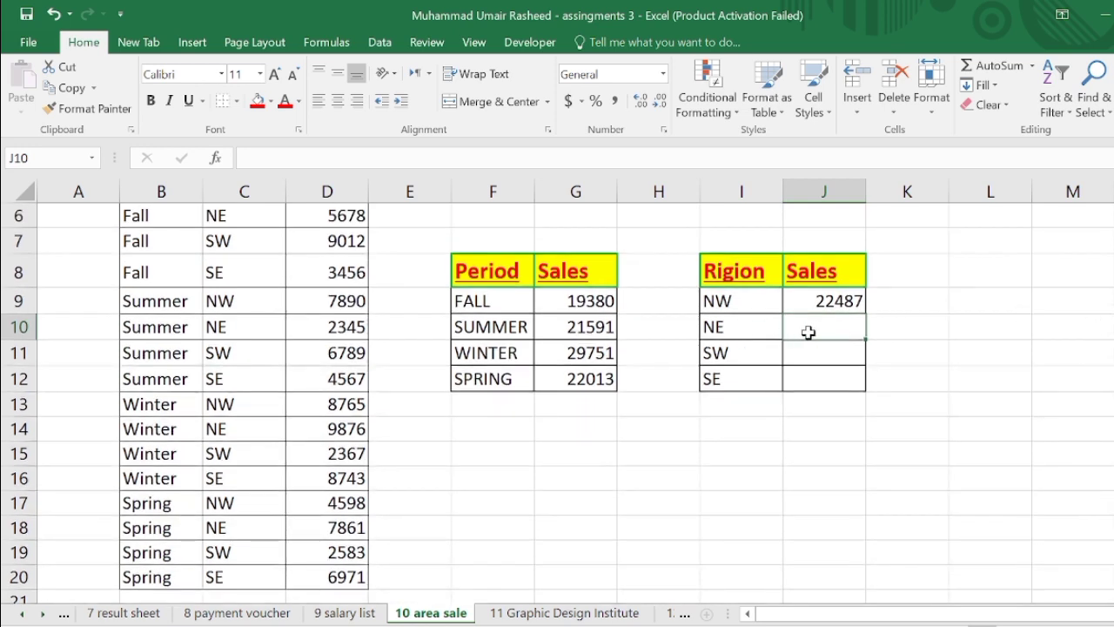
{"action": "type", "text": "="}
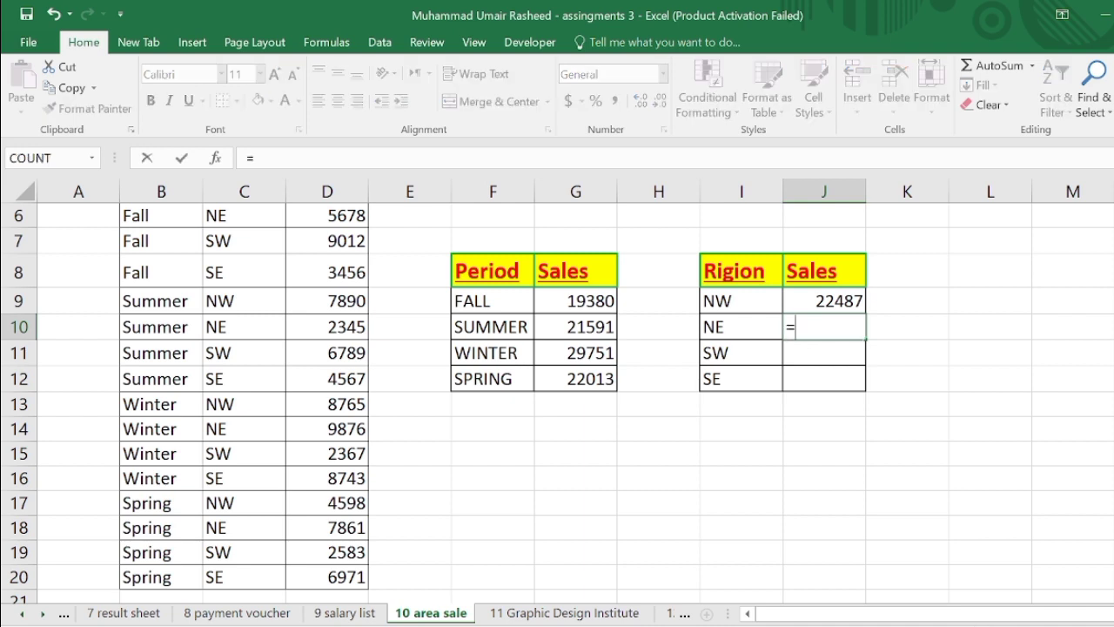
{"action": "type", "text": "su"}
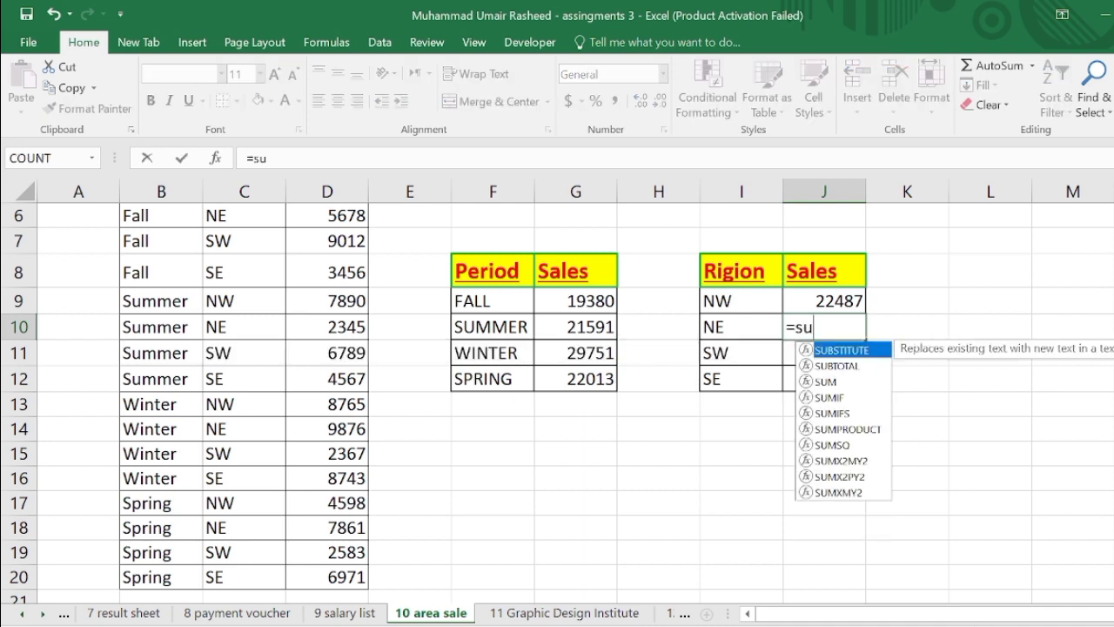
{"action": "type", "text": "mif"}
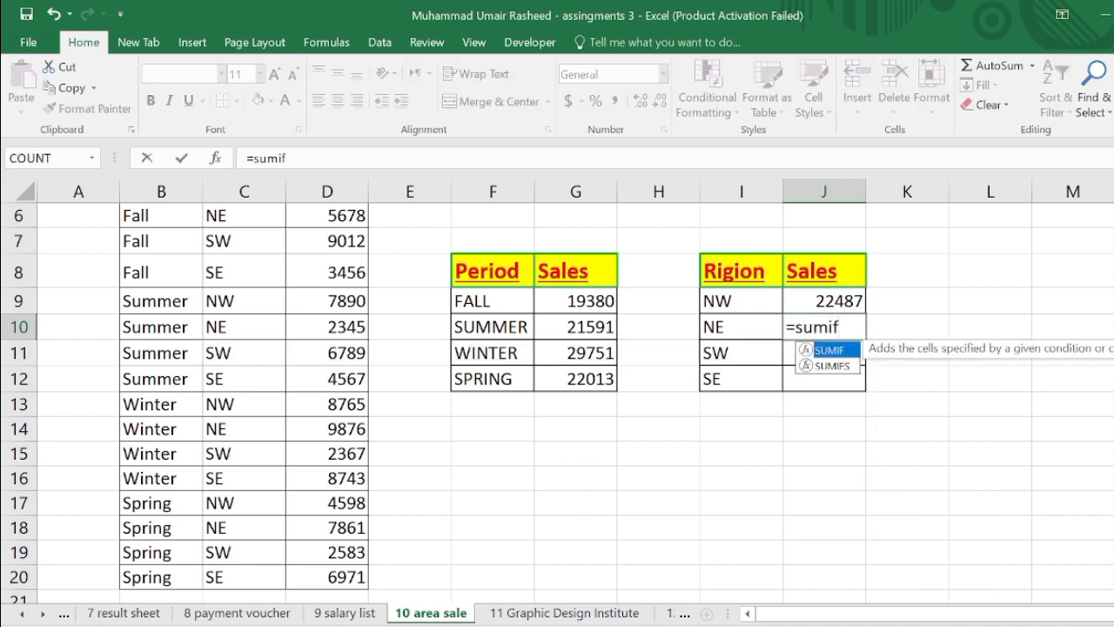
{"action": "type", "text": "("}
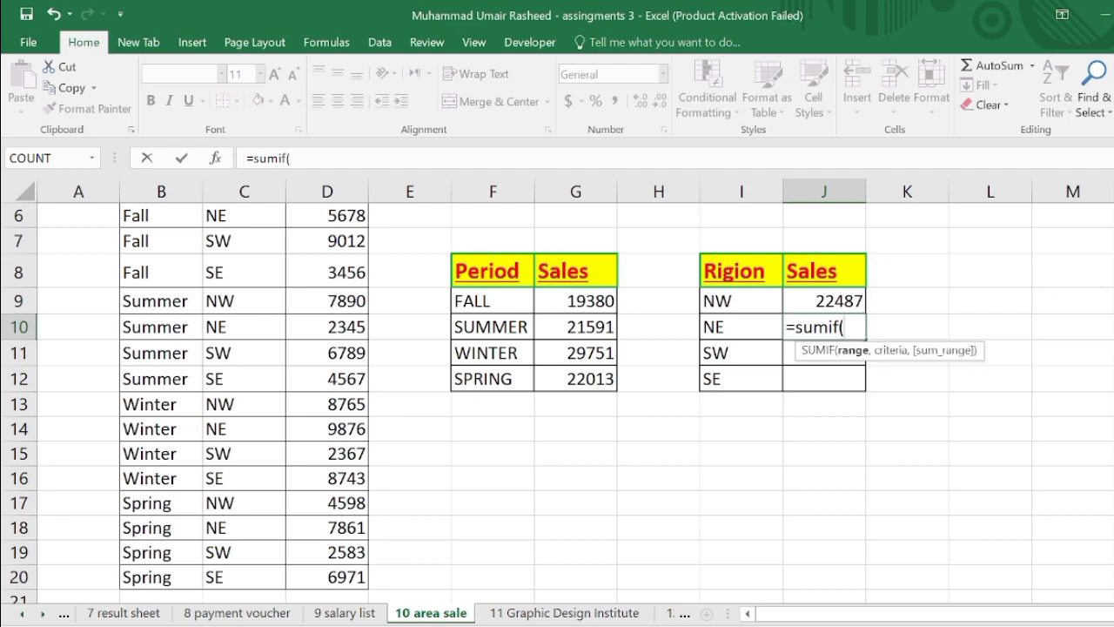
{"action": "scroll", "coordinate": [294, 248], "scroll_direction": "up", "scroll_amount": 1}
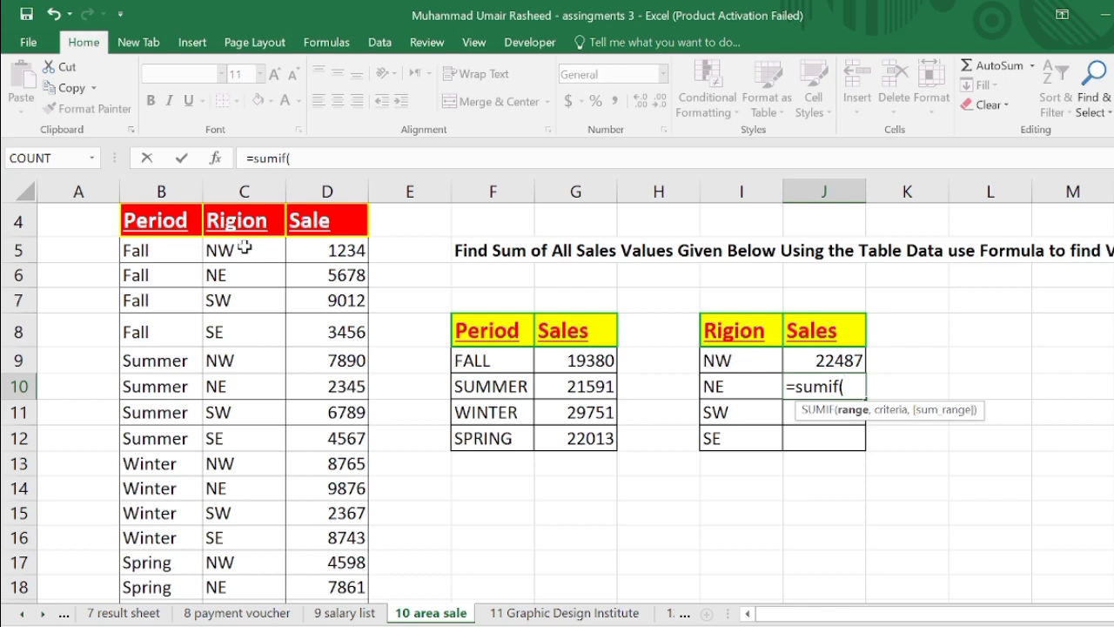
{"action": "left_click_drag", "start_coordinate": [244, 249], "coordinate": [229, 555]}
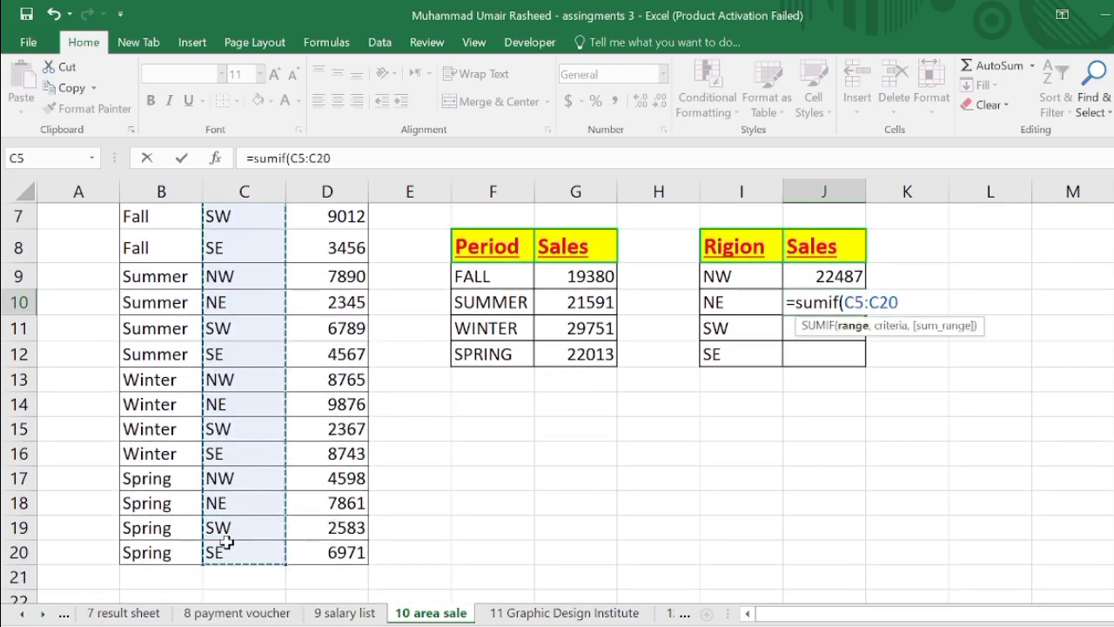
{"action": "key", "text": "F4"}
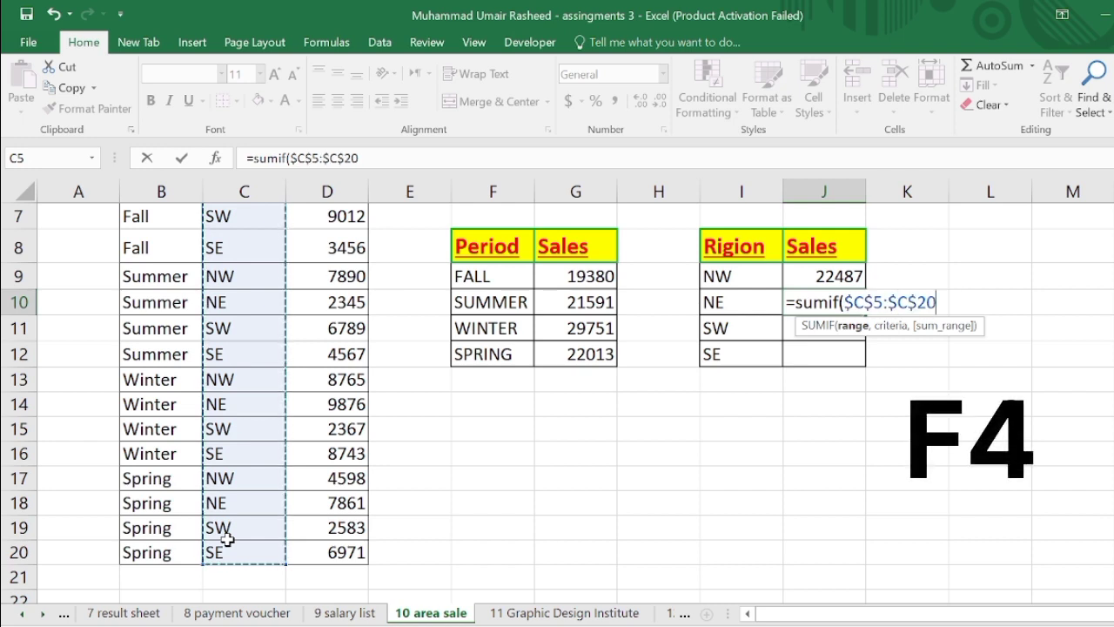
- Finish the NE formula with criteria C10 and sum range D5:D20, and enter it
{"action": "type", "text": ","}
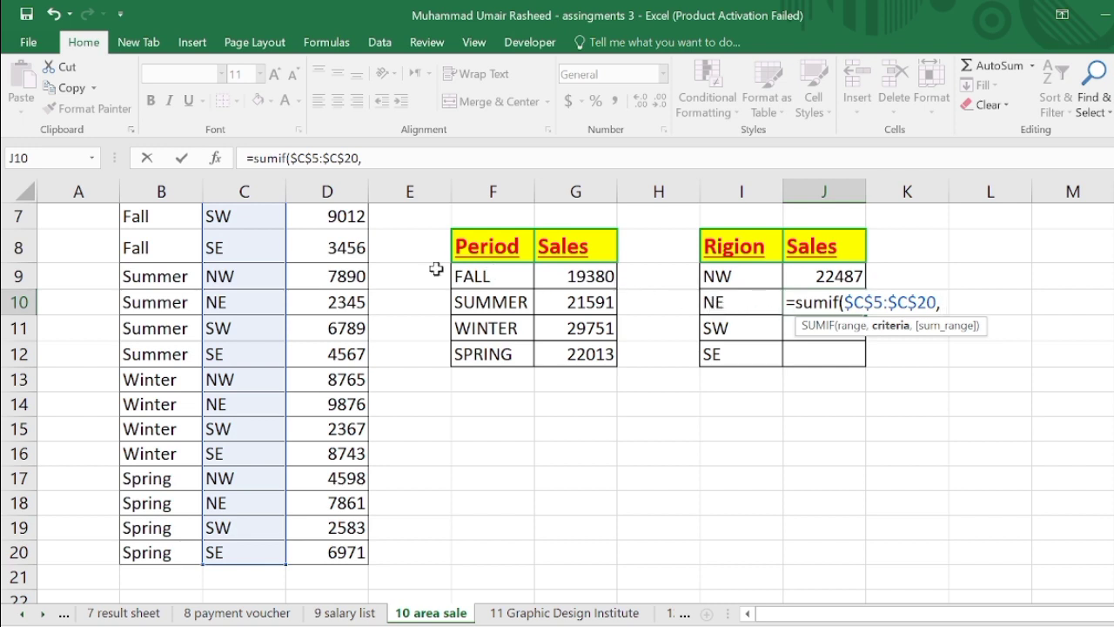
{"action": "left_click", "coordinate": [215, 302]}
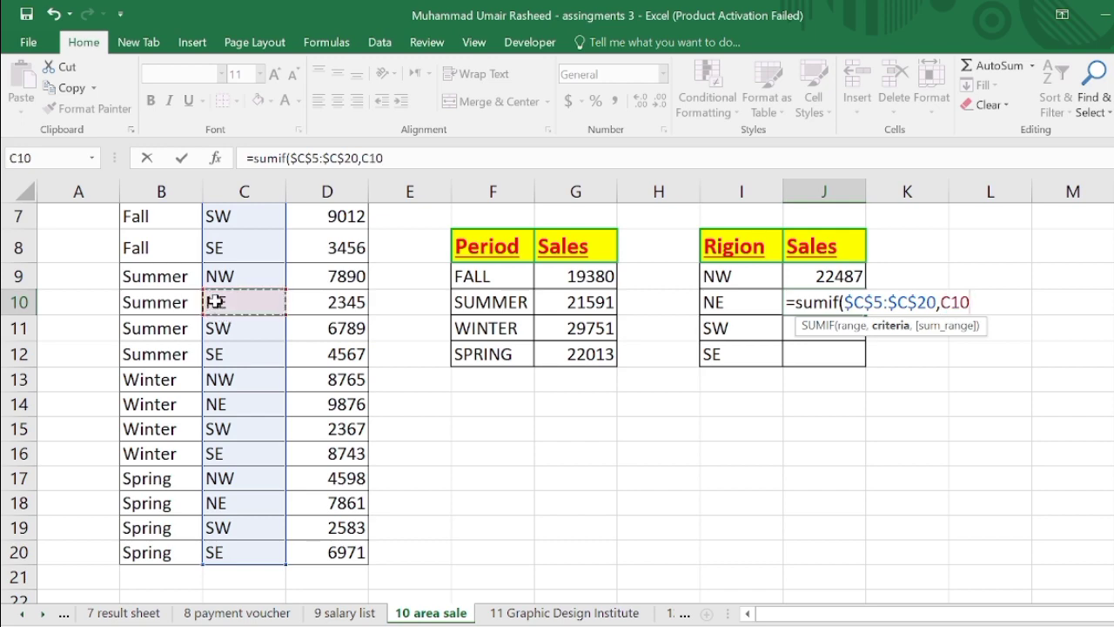
{"action": "type", "text": ","}
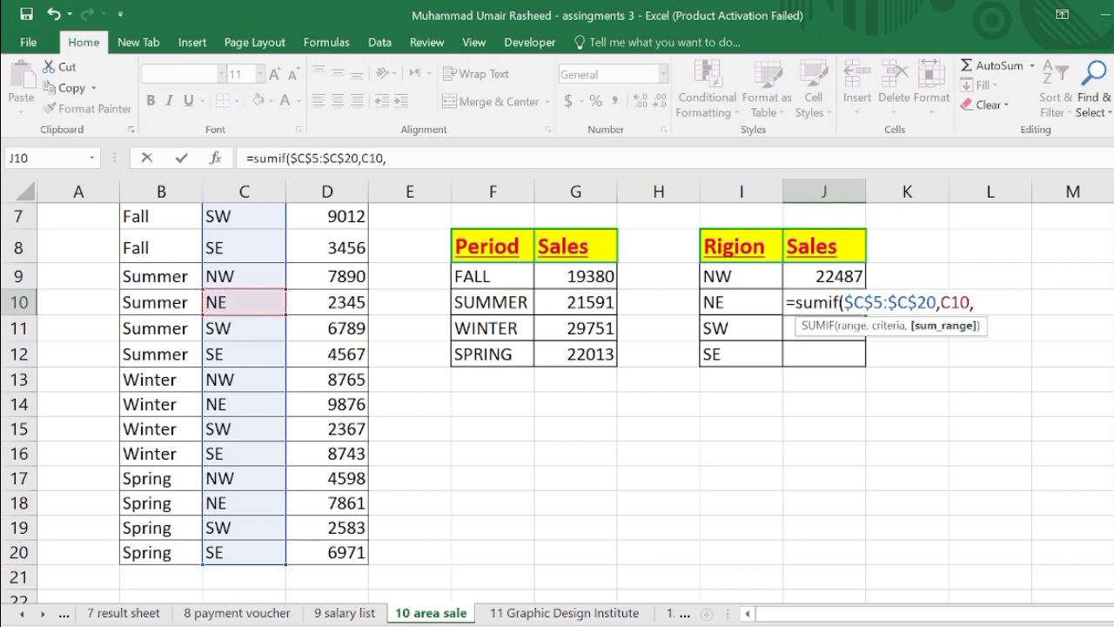
{"action": "scroll", "coordinate": [604, 365], "scroll_direction": "up", "scroll_amount": 2}
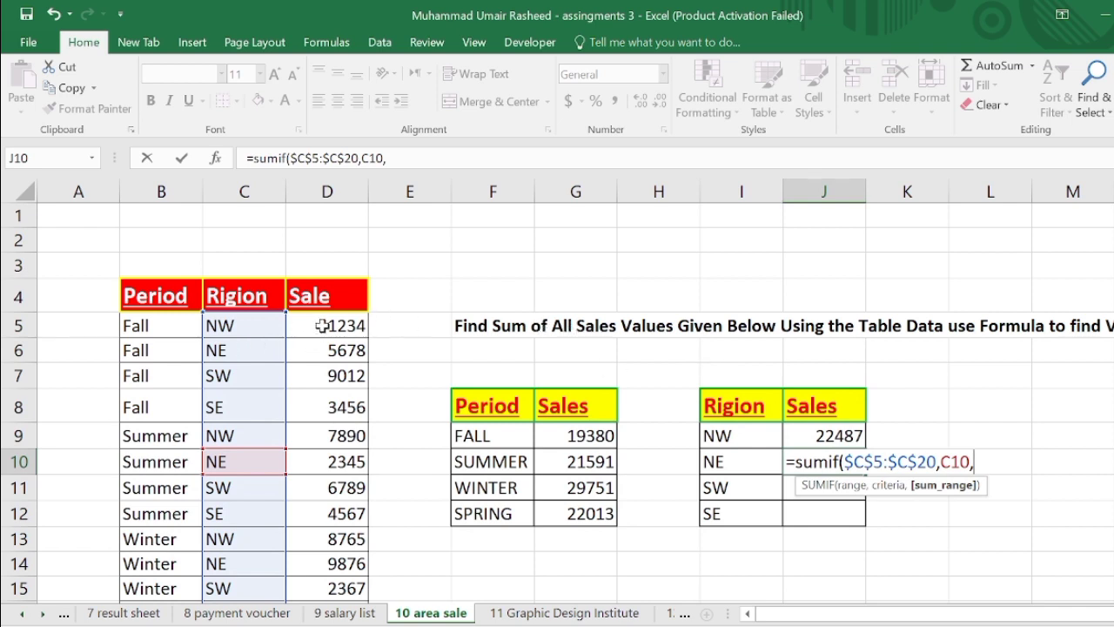
{"action": "left_click_drag", "start_coordinate": [322, 326], "coordinate": [315, 574]}
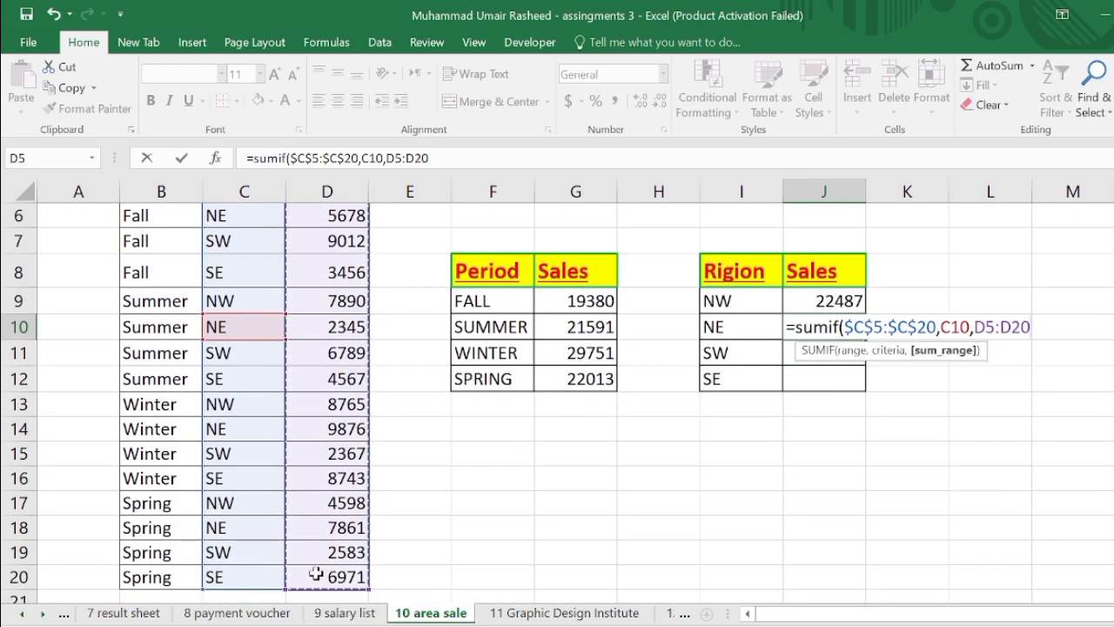
{"action": "type", "text": ")"}
{"action": "key", "text": "Return"}
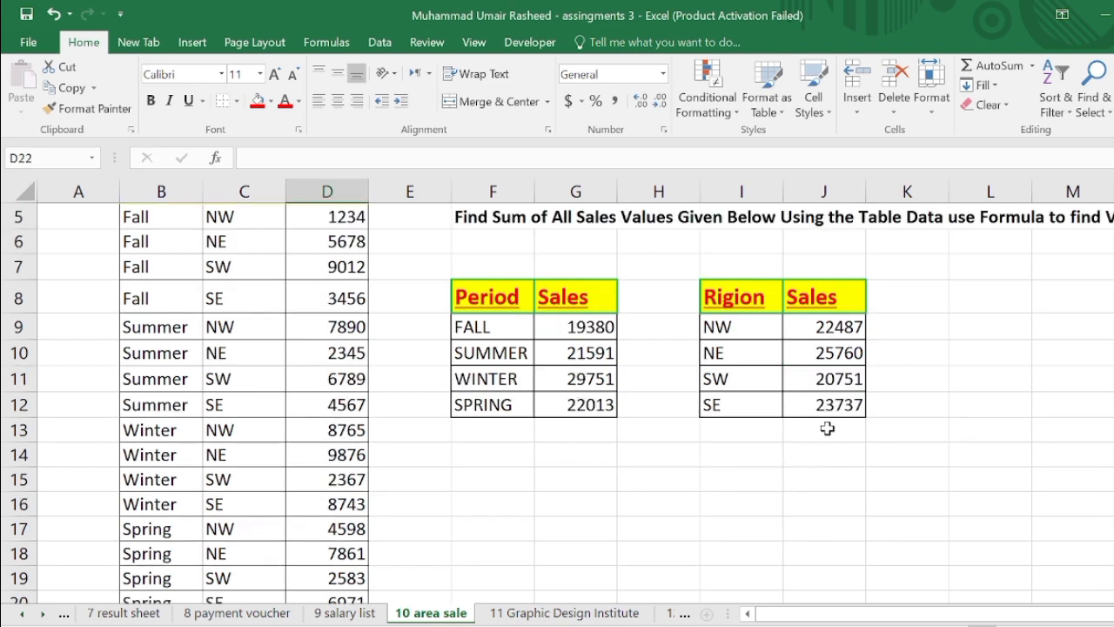
- Total the period sales below the SPRING row with a SUM formula over G9:G12
{"action": "left_click", "coordinate": [558, 437]}
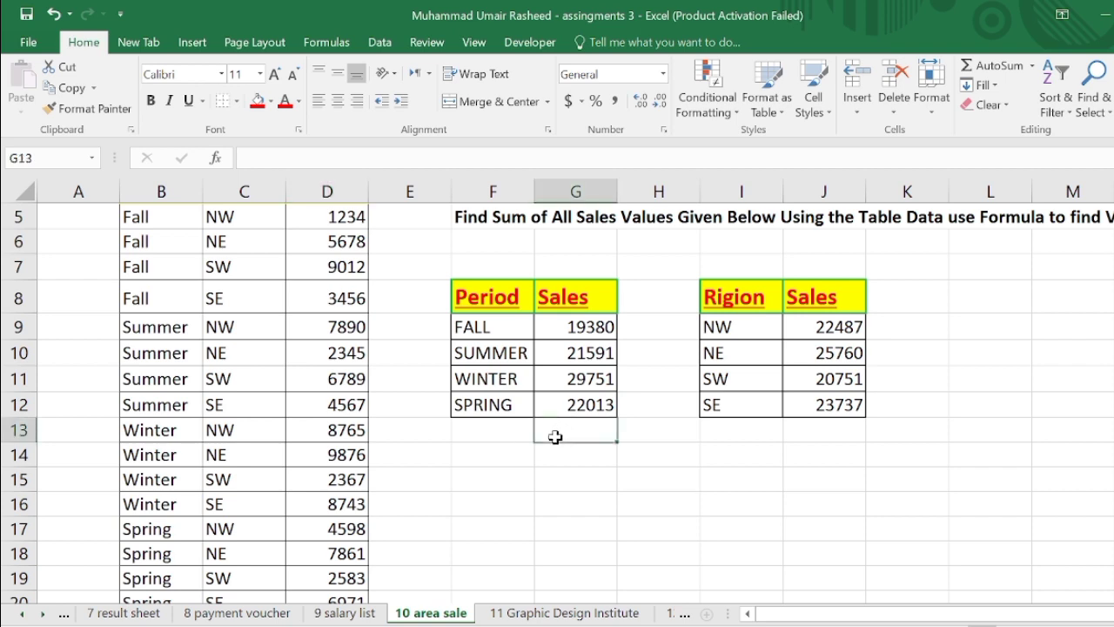
{"action": "type", "text": "=sum"}
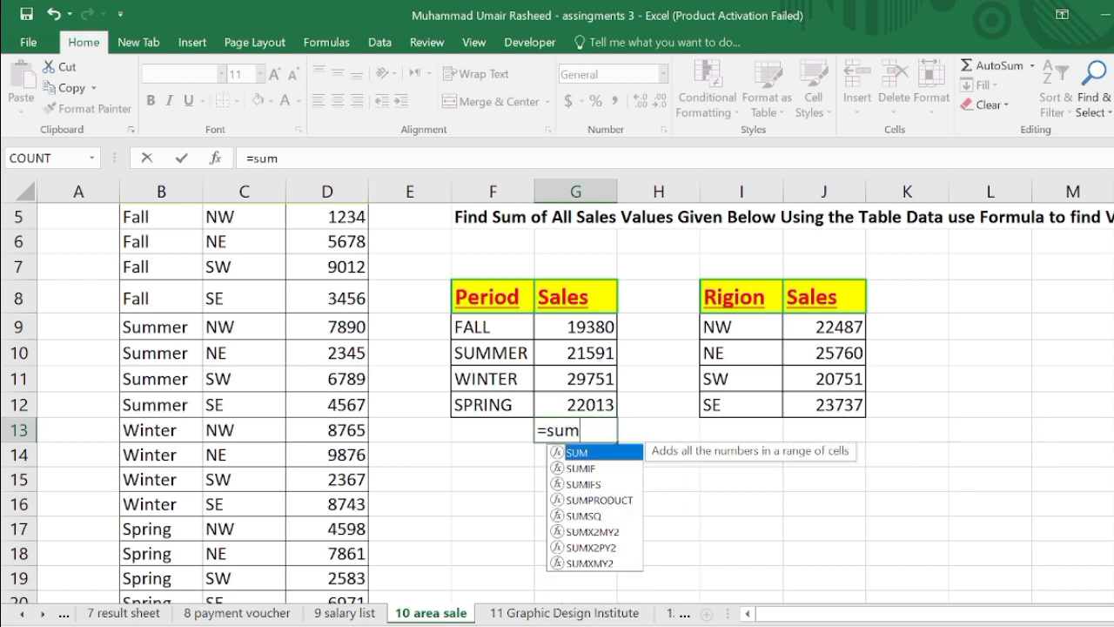
{"action": "type", "text": "("}
{"action": "left_click_drag", "start_coordinate": [564, 325], "coordinate": [565, 393]}
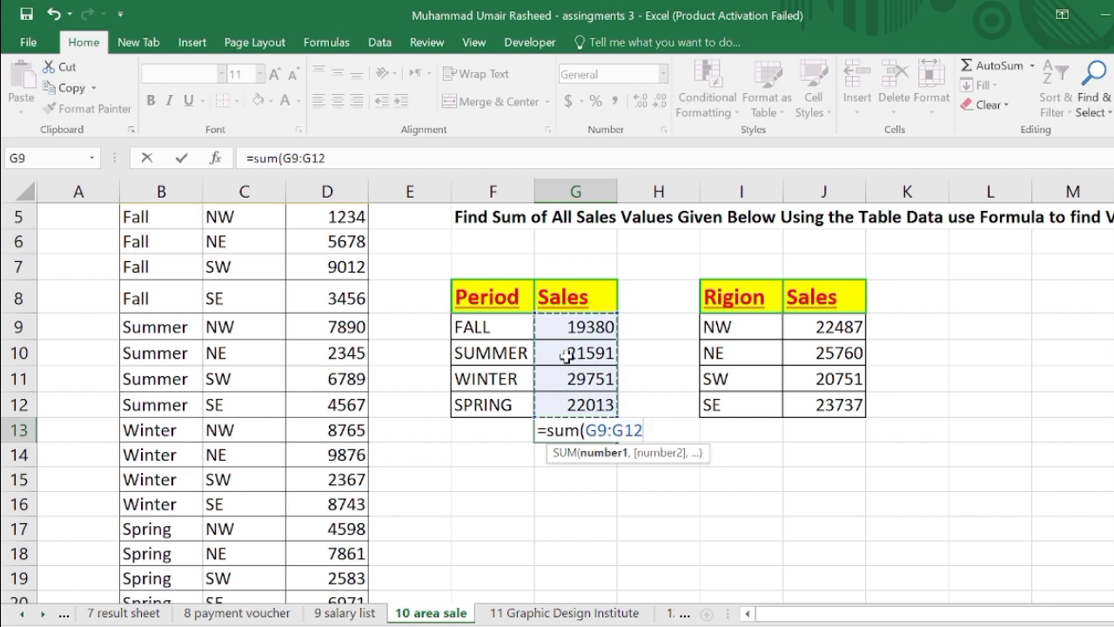
{"action": "type", "text": ")"}
{"action": "key", "text": "Return"}
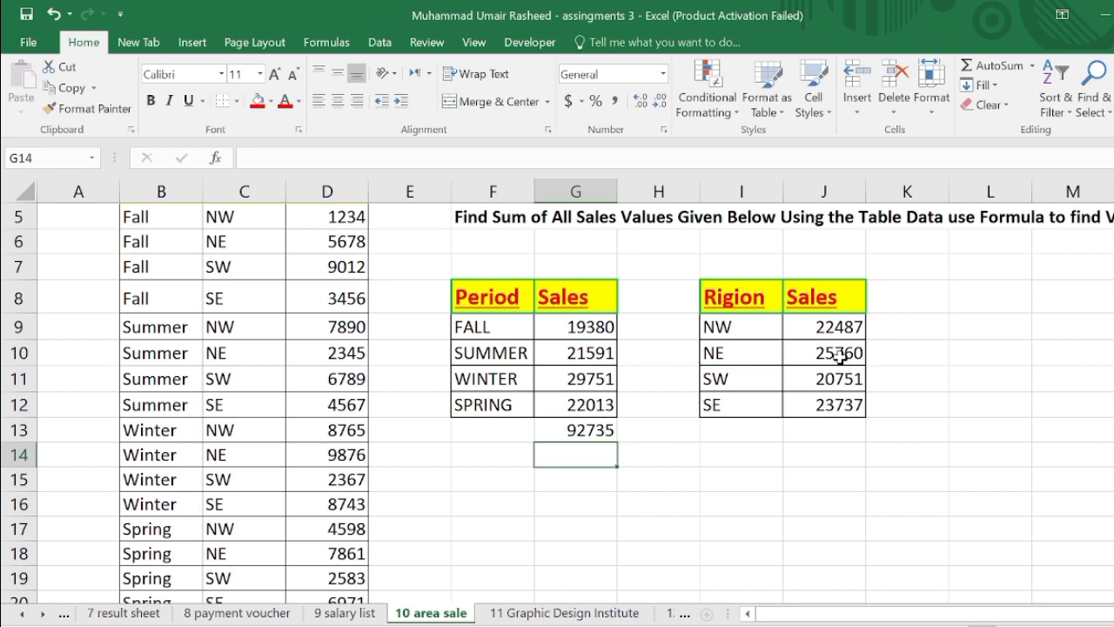
- Total the region sales below the SE row with a SUM formula over J9:J12
{"action": "left_click", "coordinate": [825, 429]}
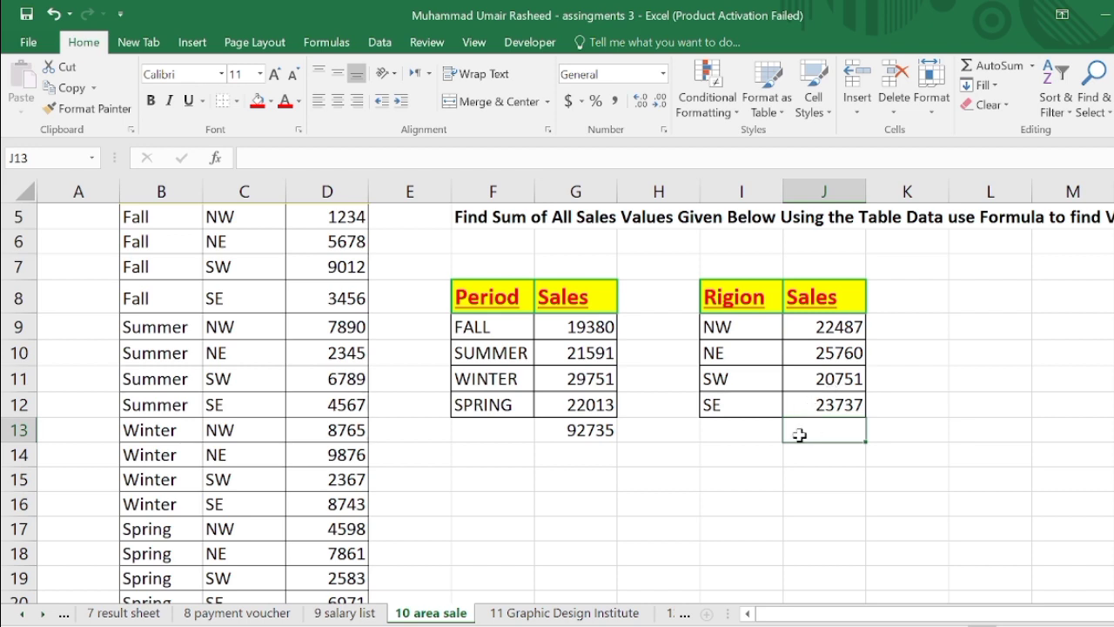
{"action": "type", "text": "="}
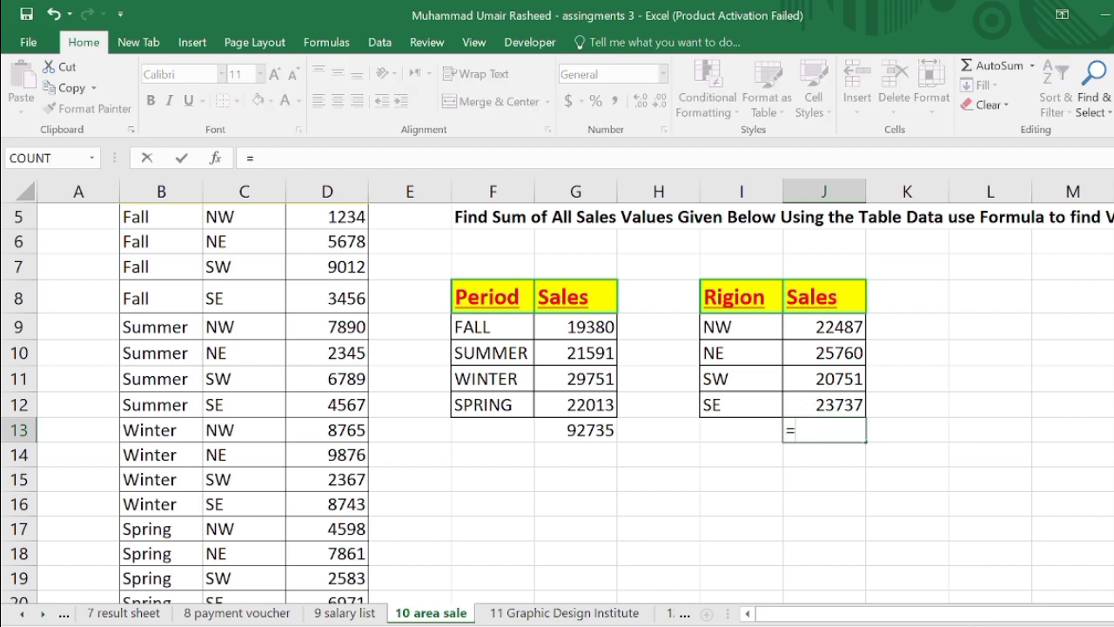
{"action": "type", "text": "s"}
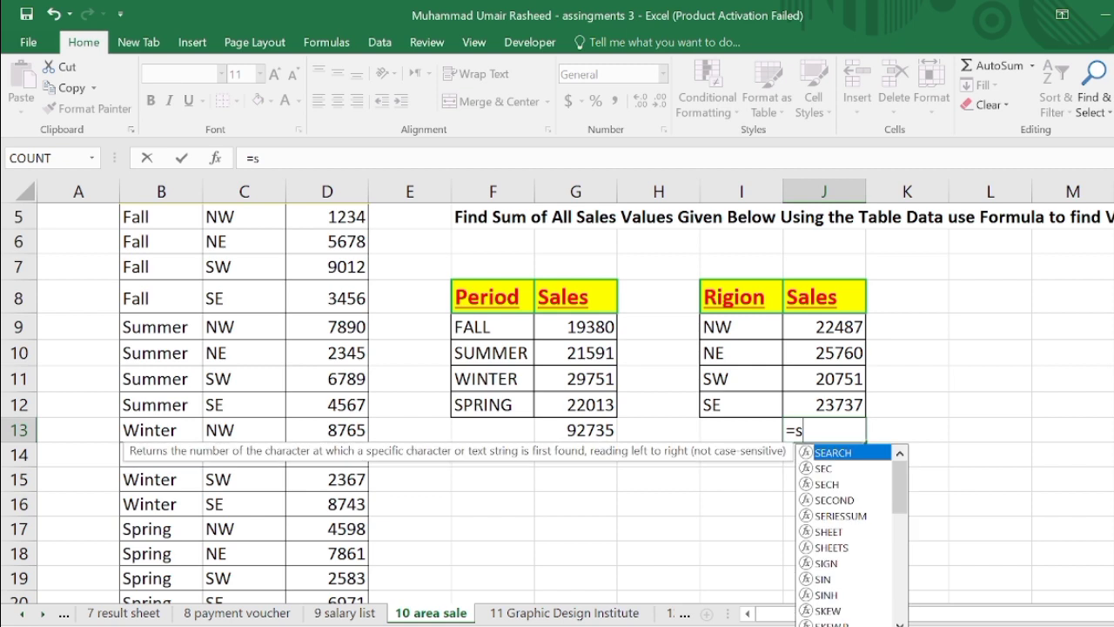
{"action": "type", "text": "um"}
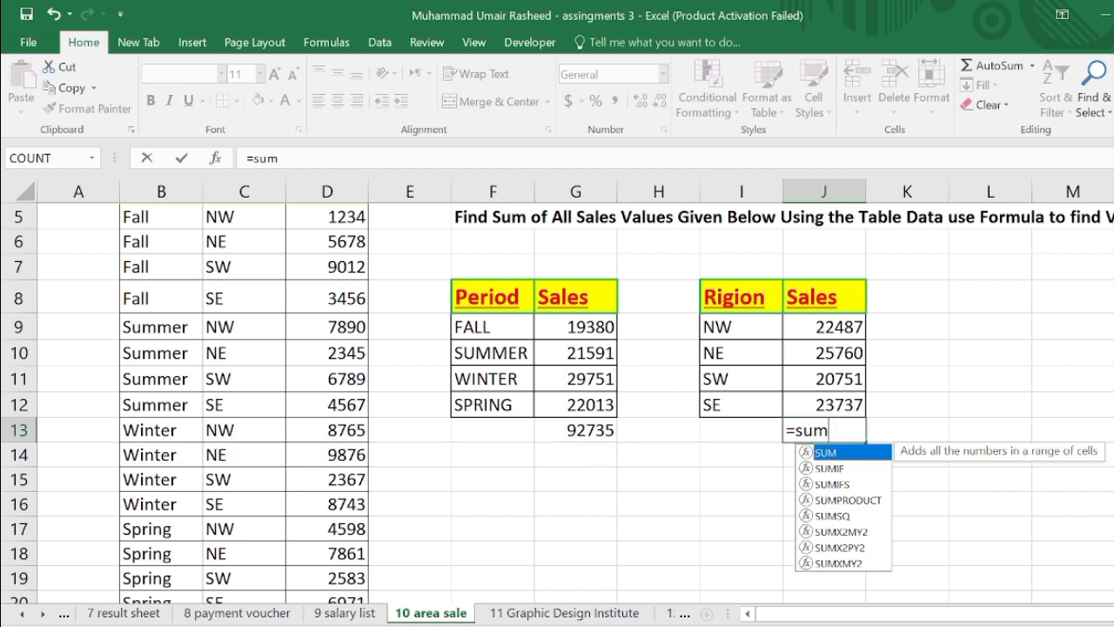
{"action": "type", "text": "("}
{"action": "left_click_drag", "start_coordinate": [833, 326], "coordinate": [831, 404]}
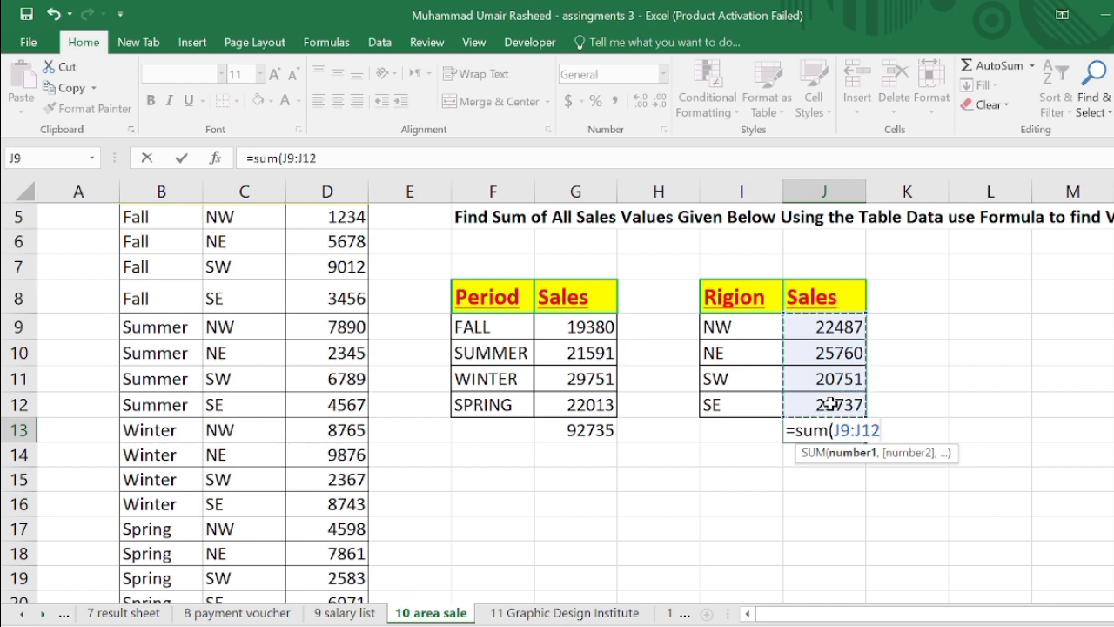
{"action": "type", "text": ")"}
{"action": "key", "text": "Return"}
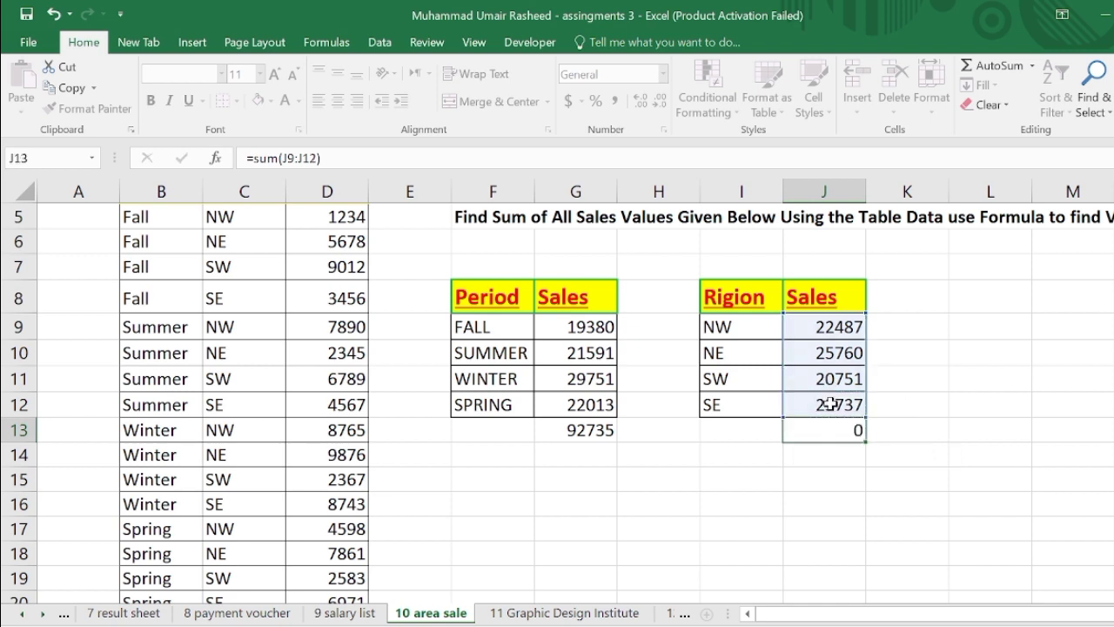
{"action": "scroll", "coordinate": [643, 394], "scroll_direction": "up", "scroll_amount": 1}
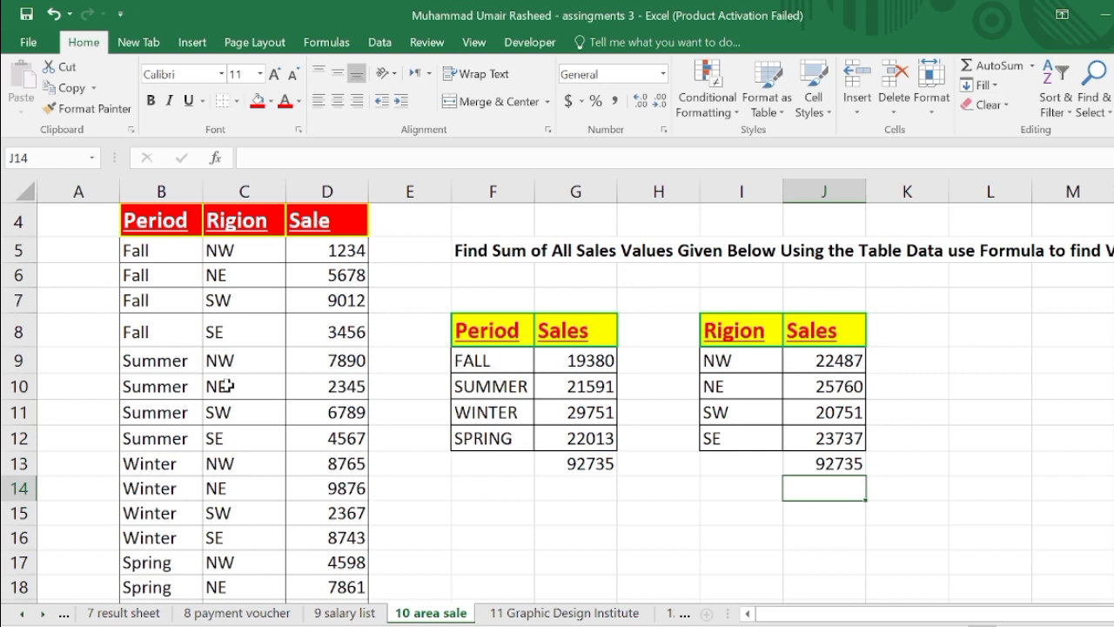